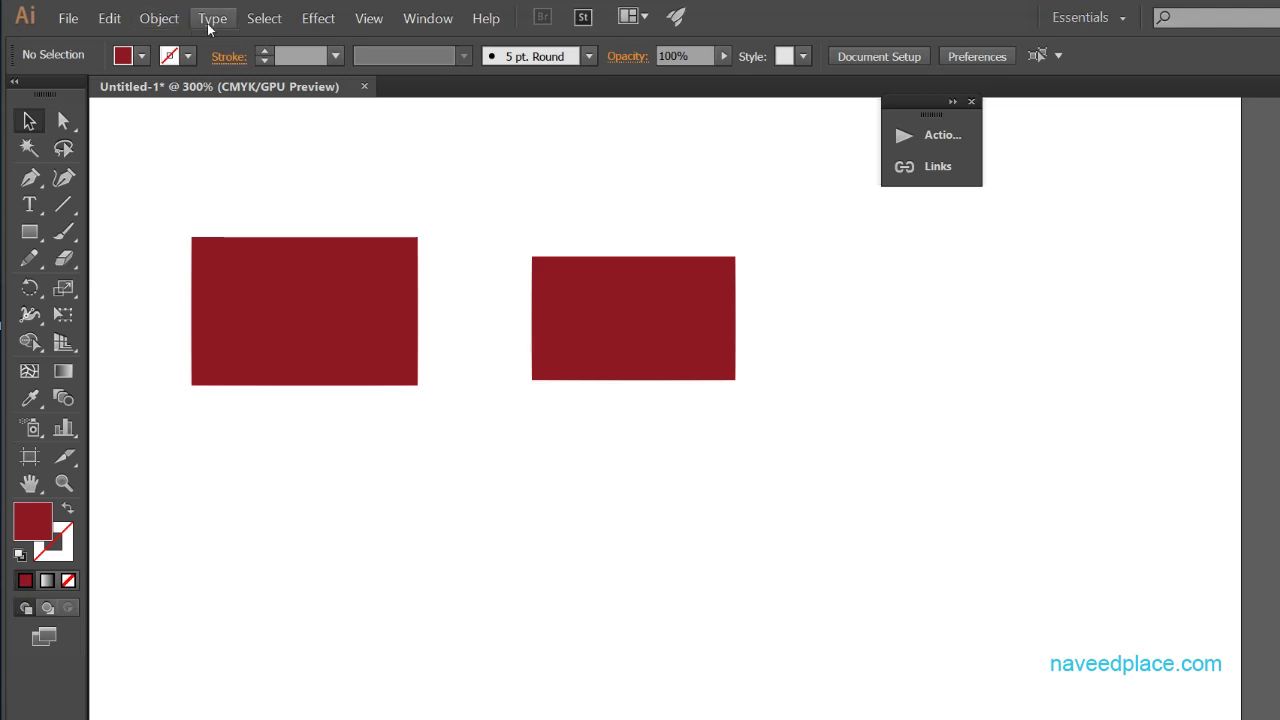
- Preview the File menu and New Document dialog, choosing A4 size, then cancel
click(55, 27)
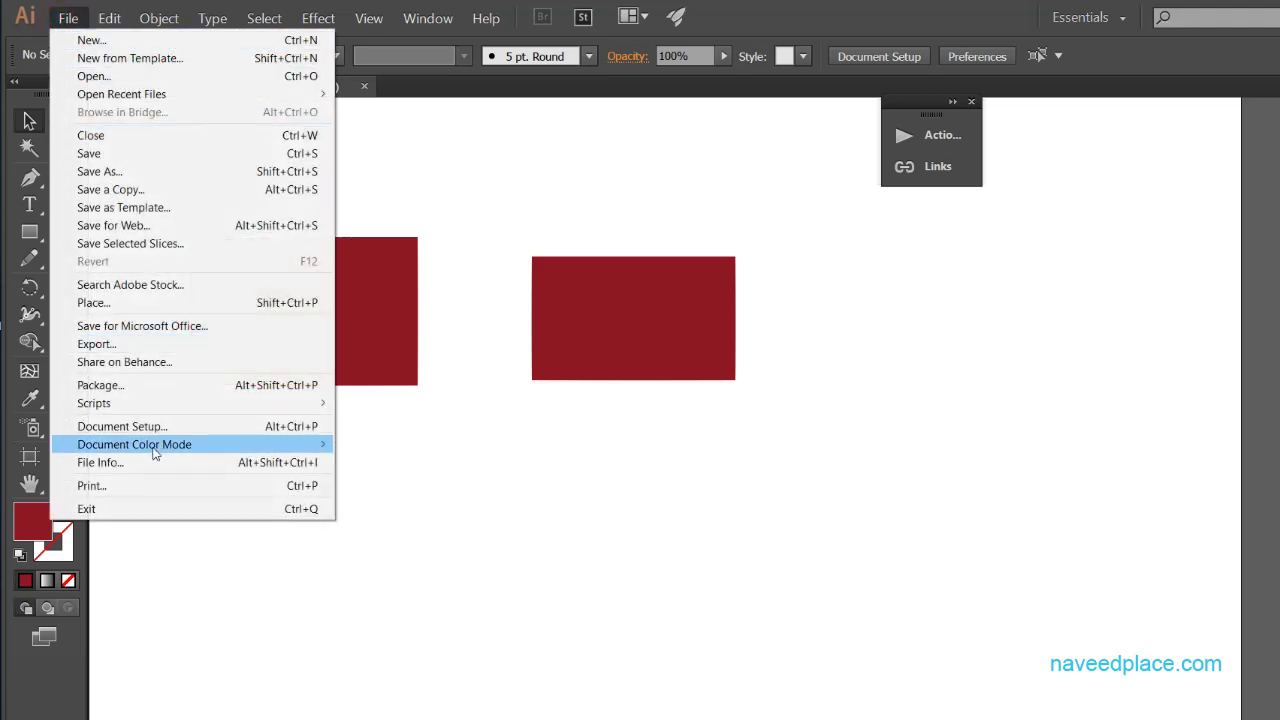
click(405, 493)
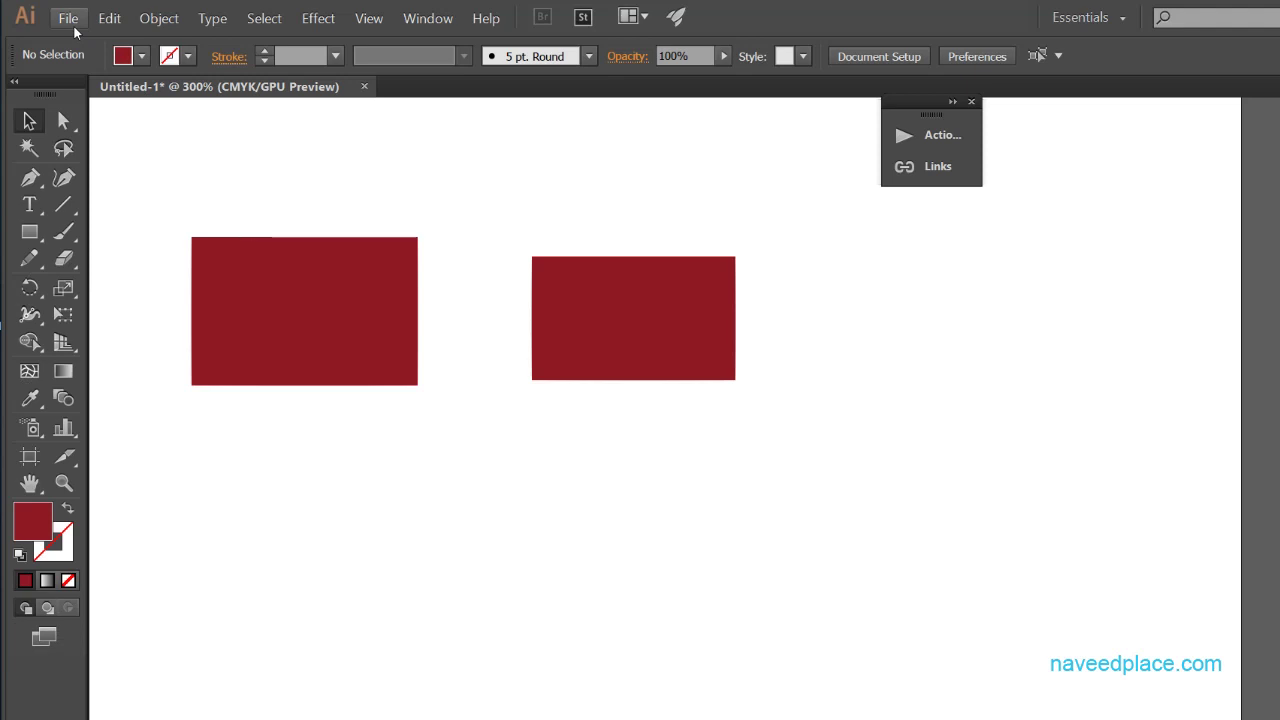
click(73, 25)
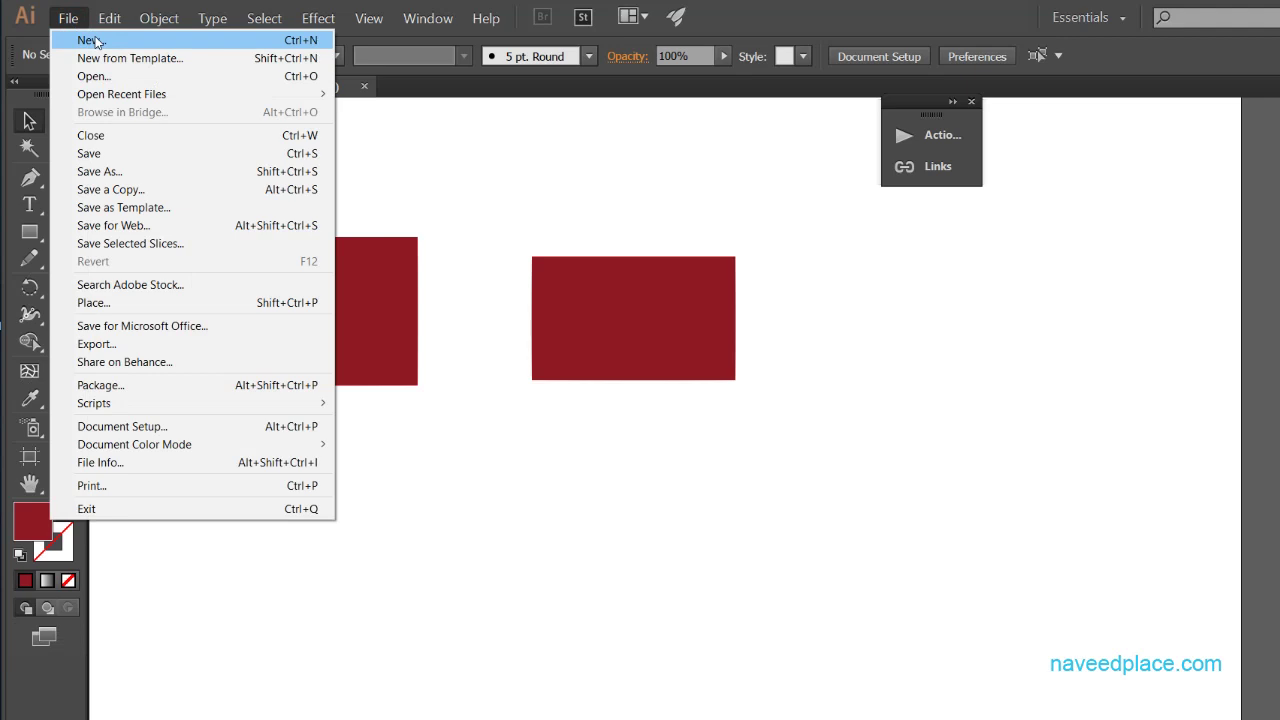
click(90, 40)
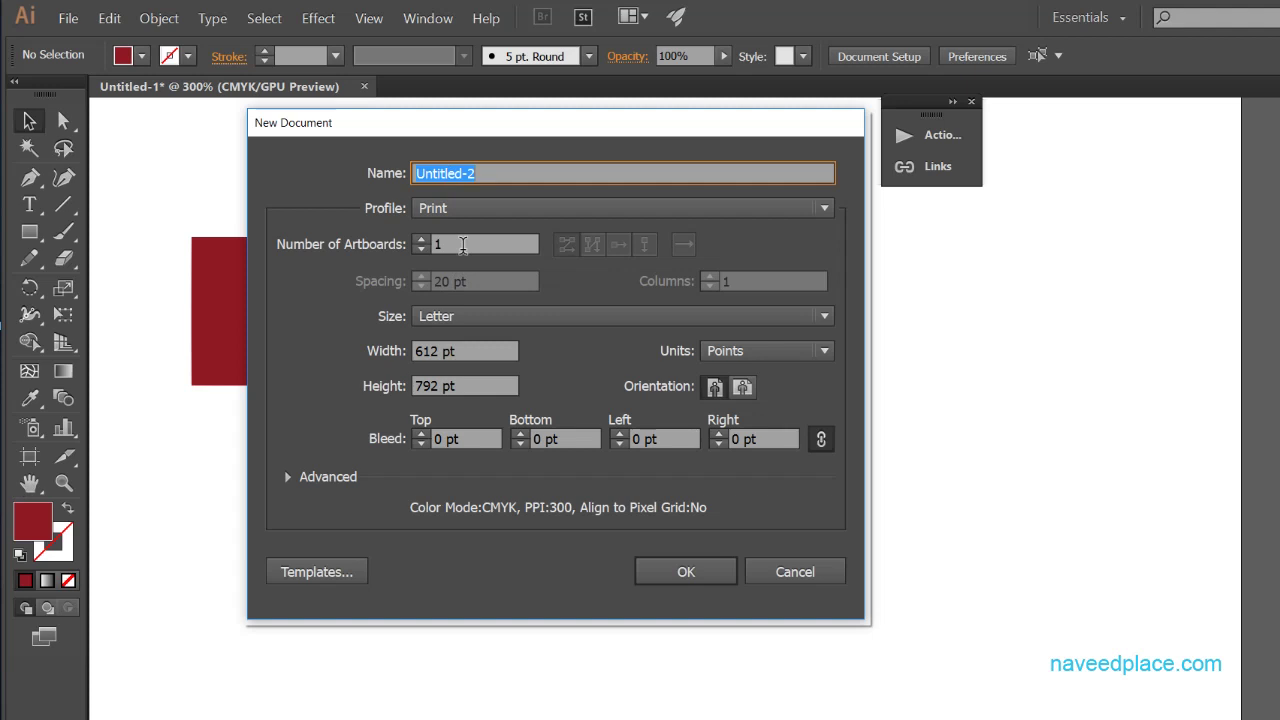
click(466, 316)
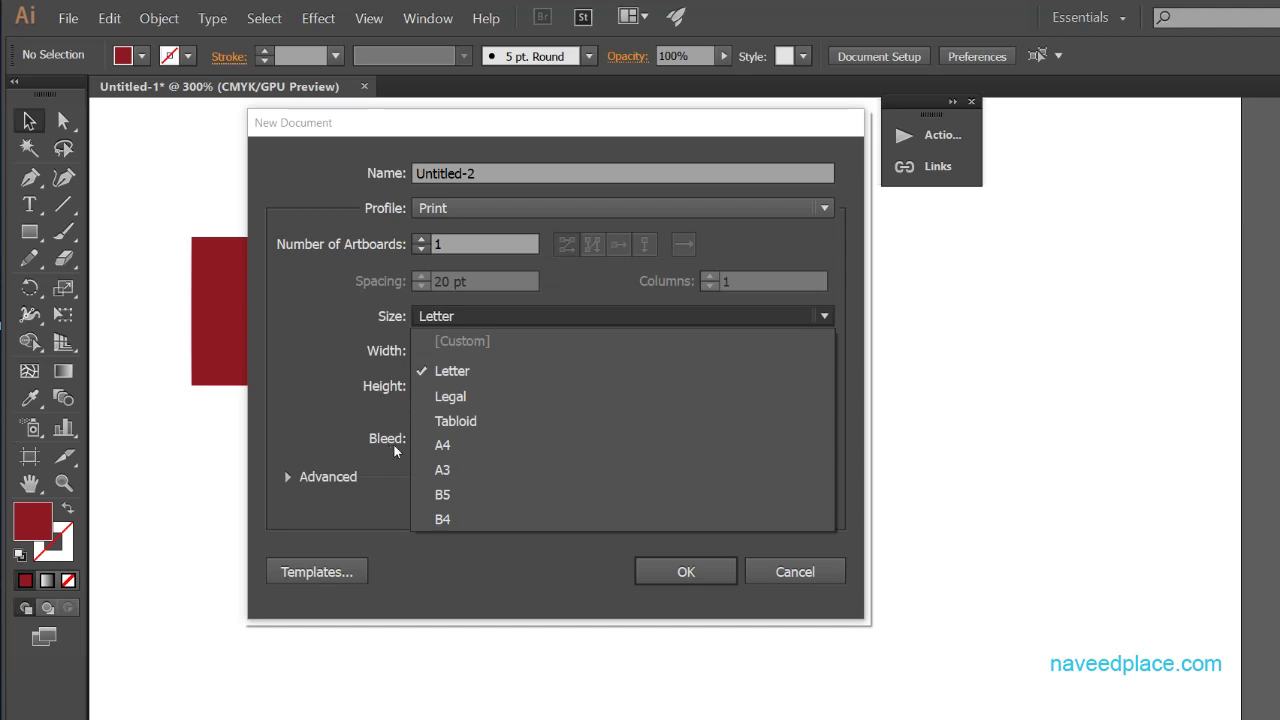
click(446, 443)
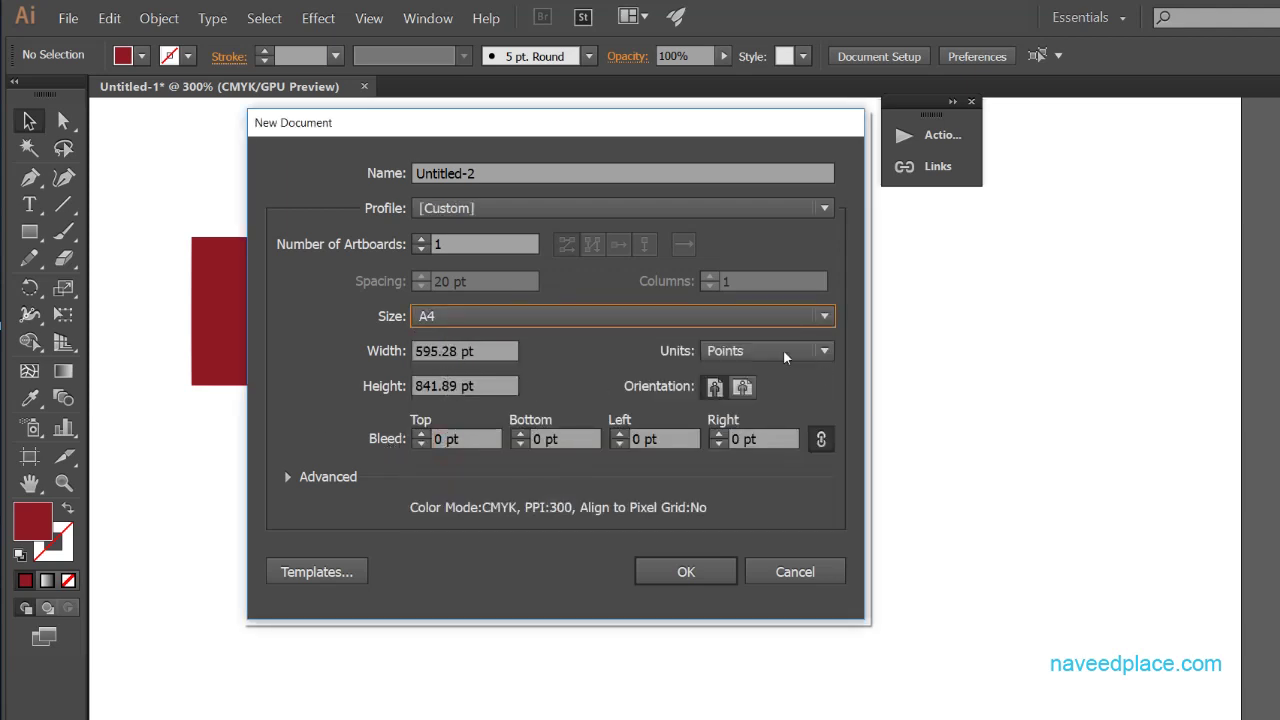
click(791, 569)
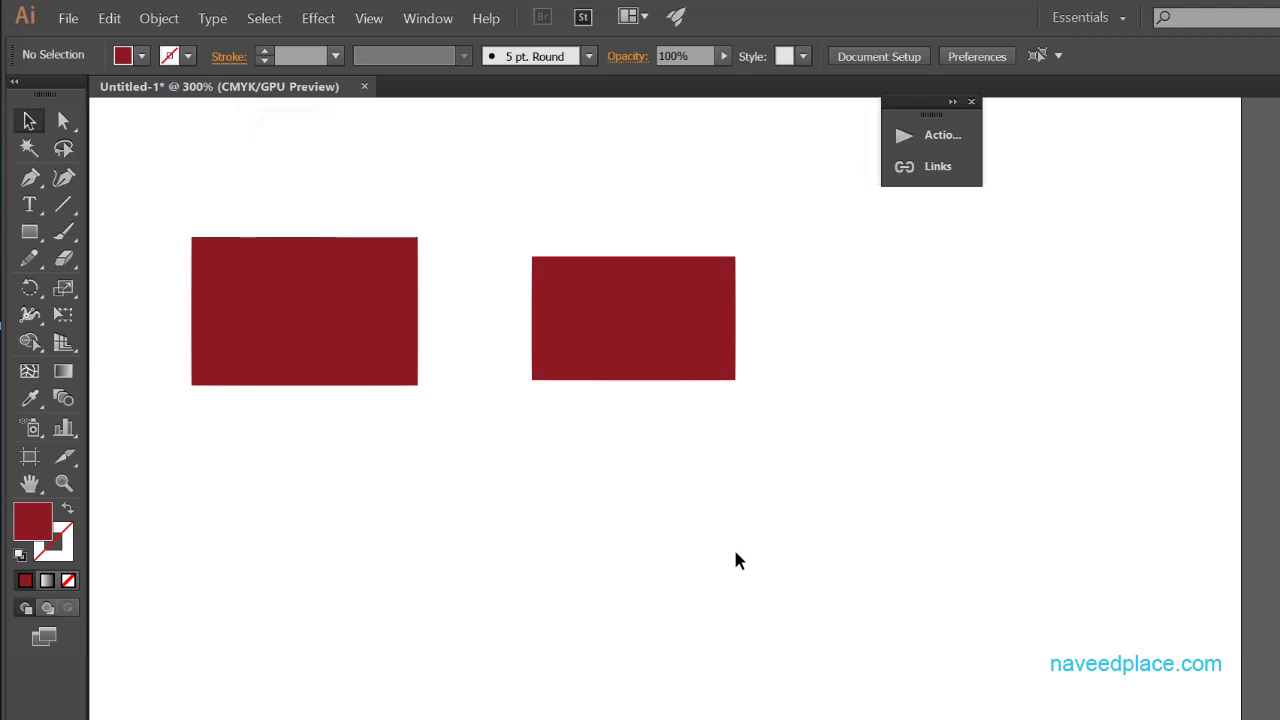
- Reopen the New Document settings and cancel them again
click(68, 19)
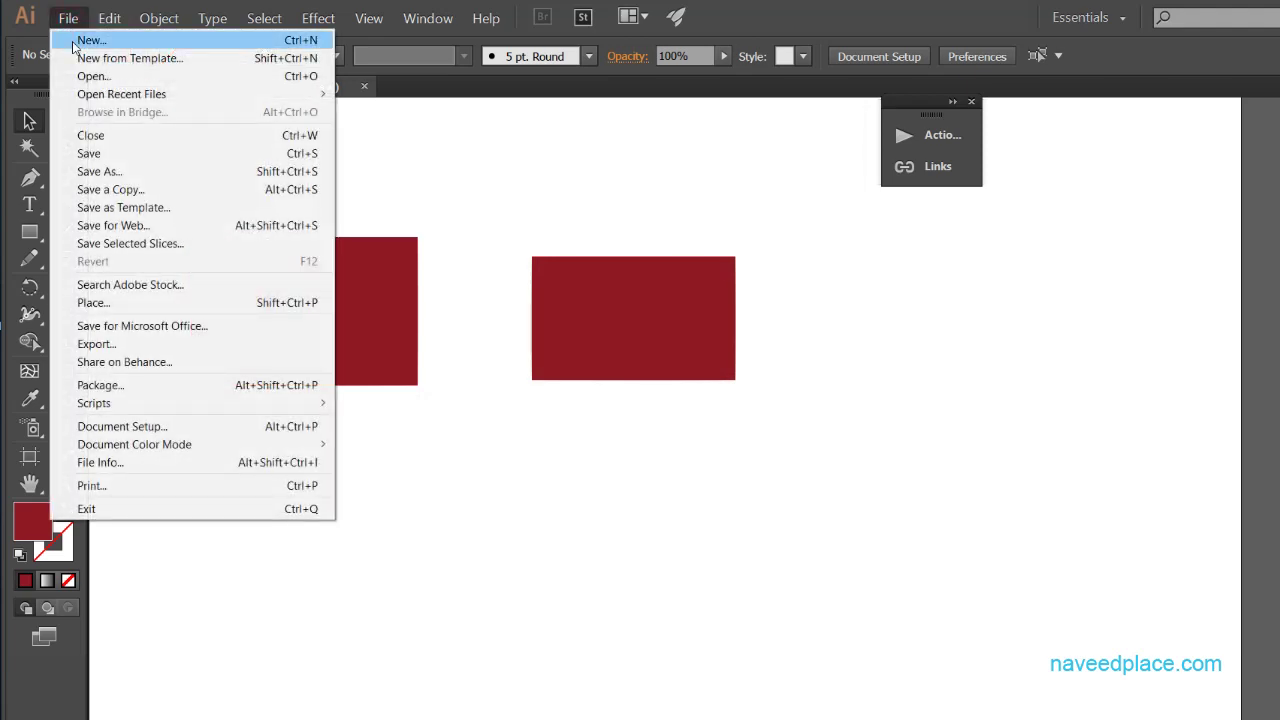
click(85, 40)
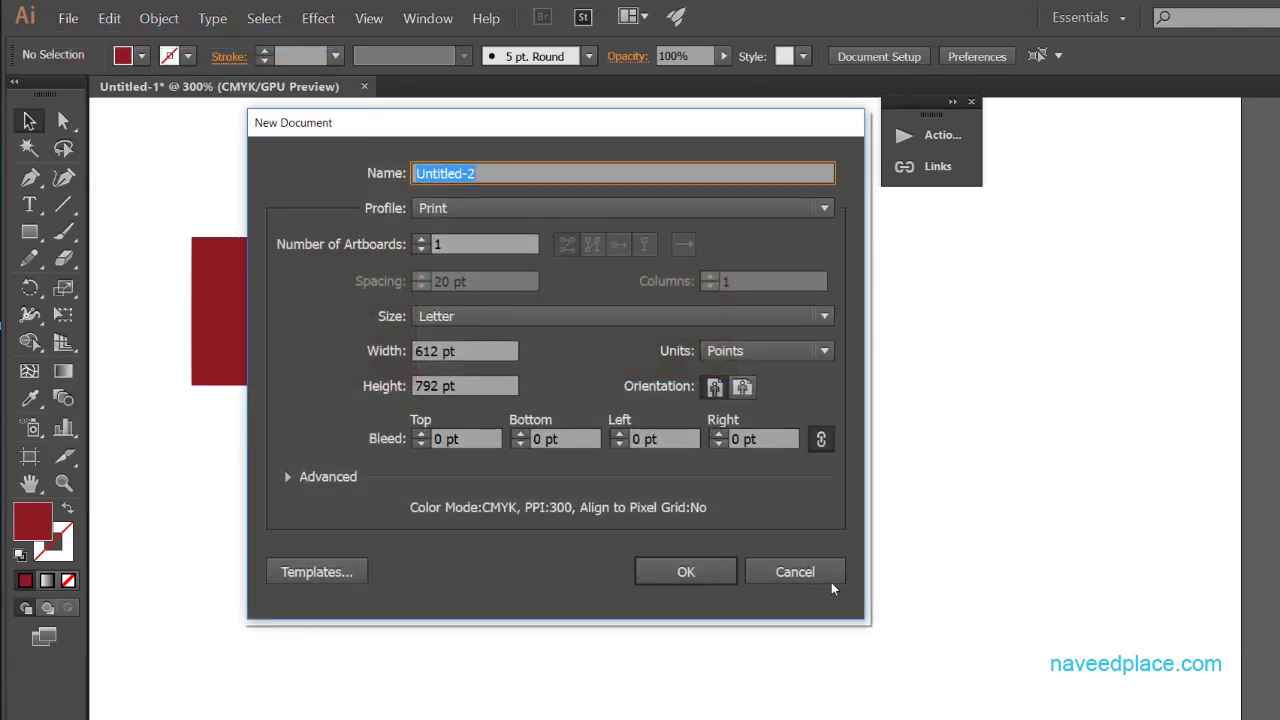
click(817, 570)
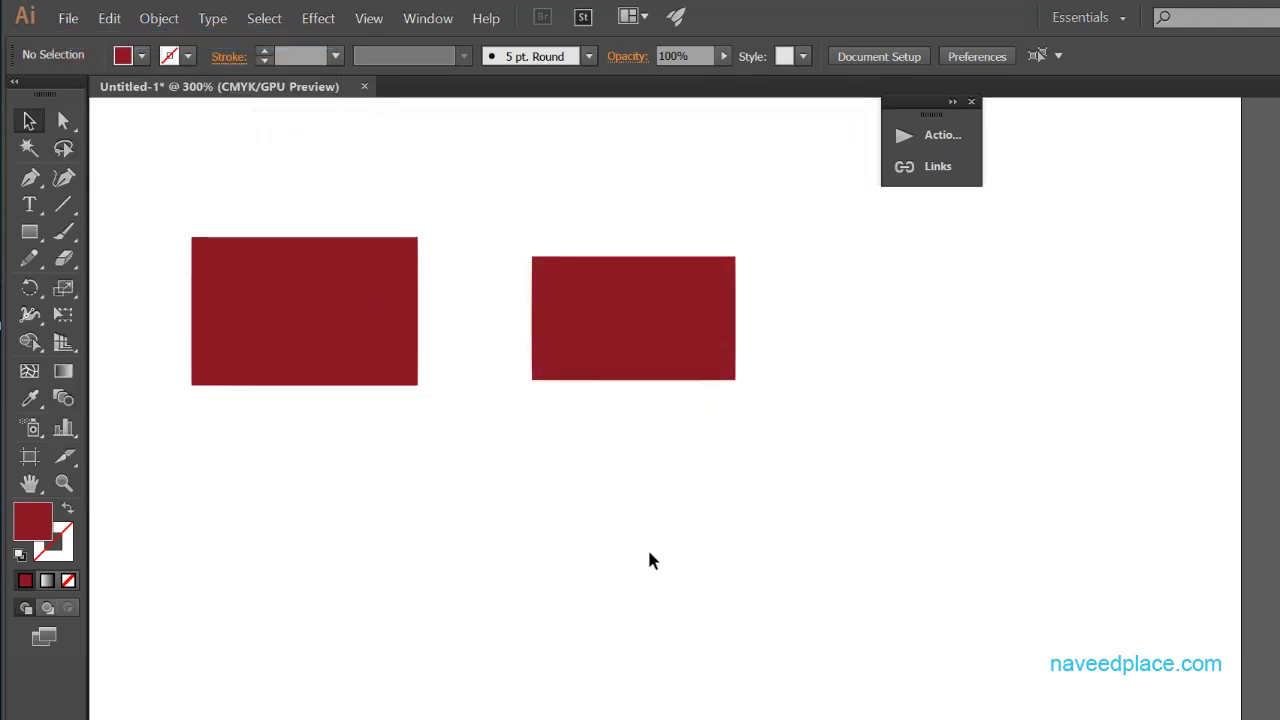
- Create Untitled-2 from the Banner Ads blank template and point out its placeholders
click(68, 18)
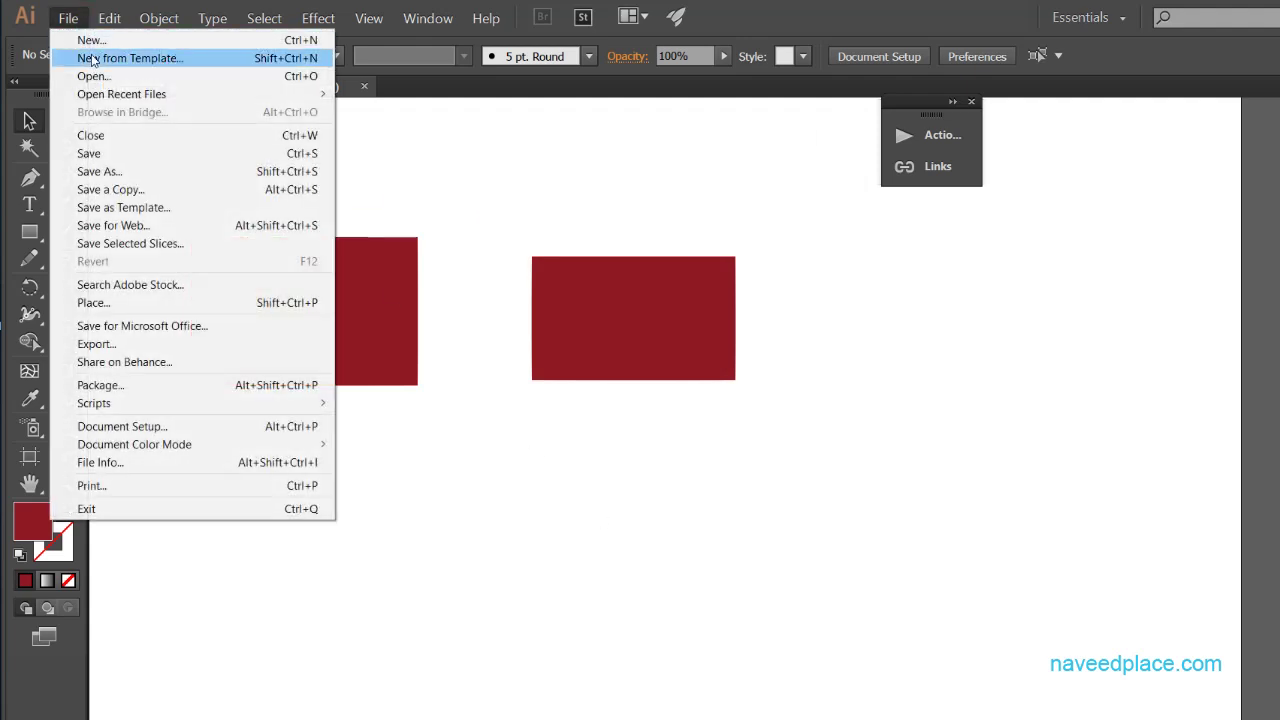
click(92, 58)
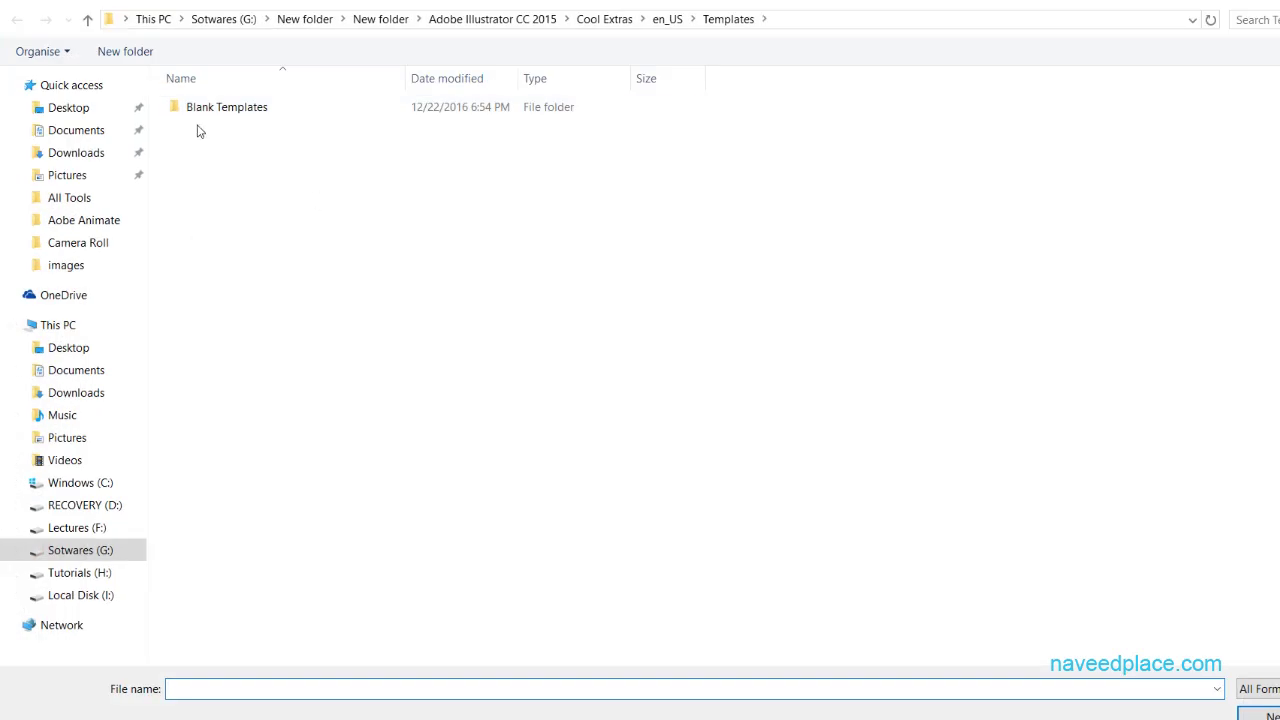
click(205, 107)
double_click(205, 107)
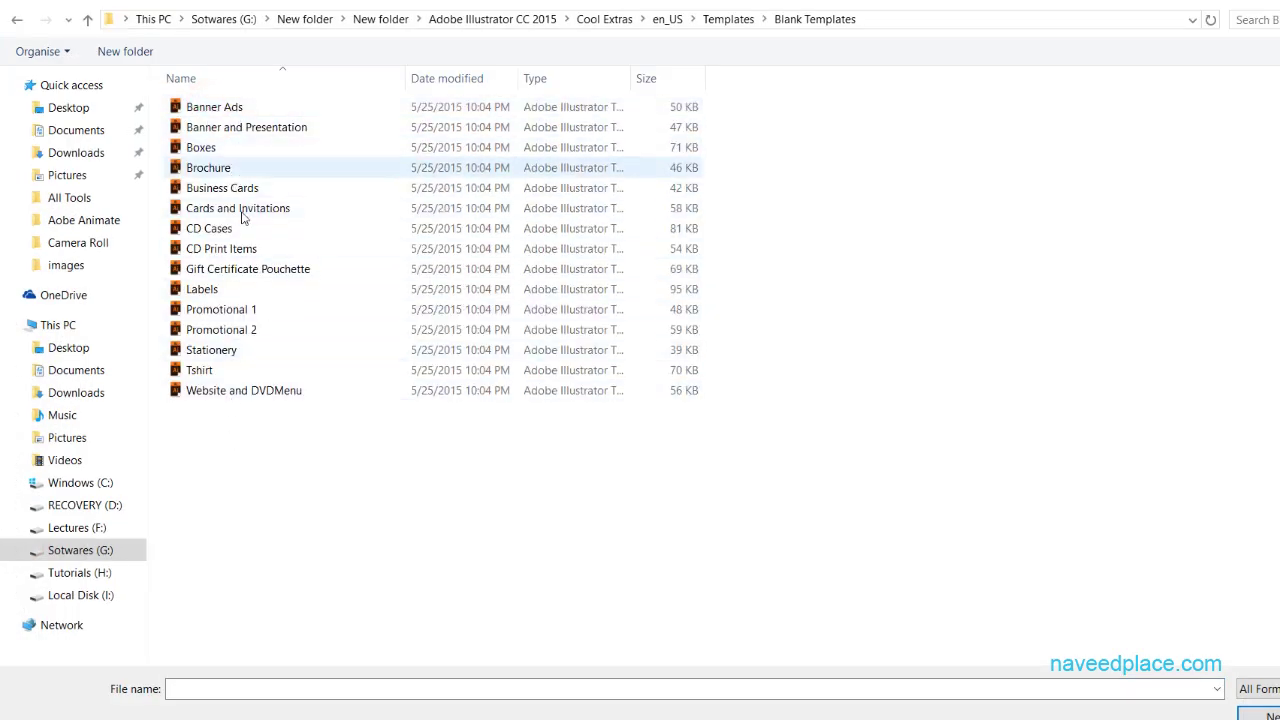
double_click(214, 107)
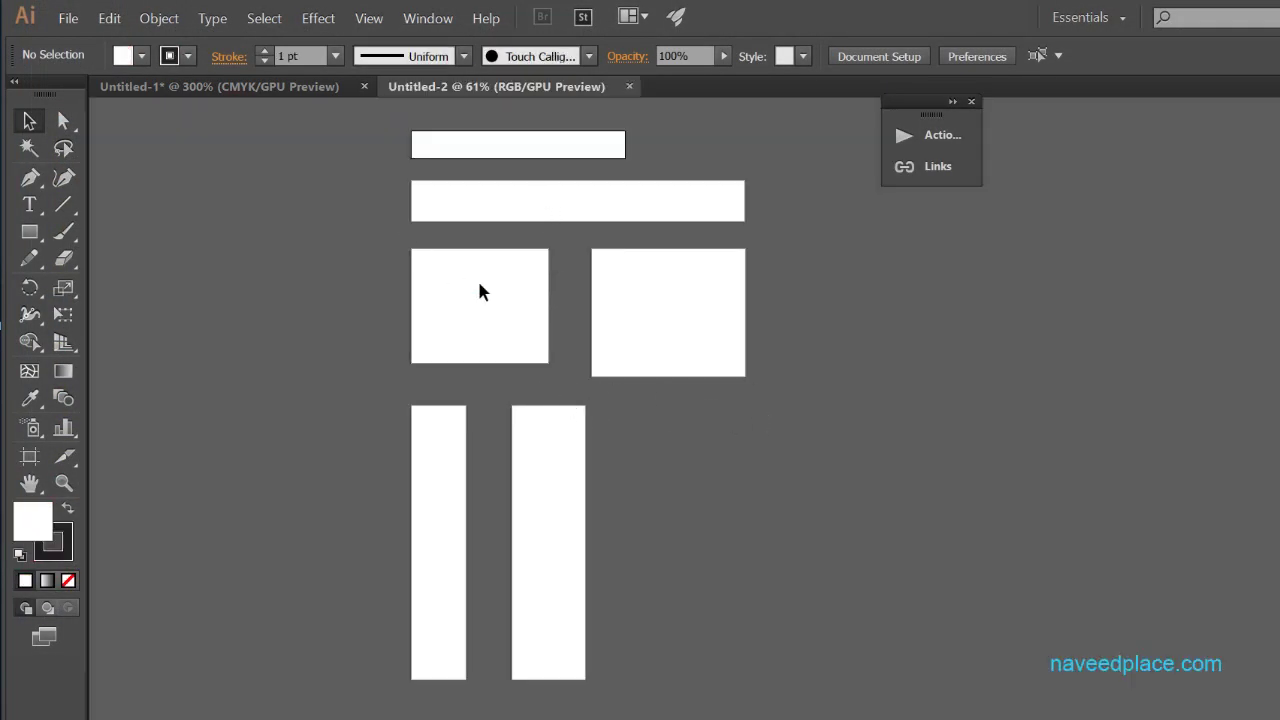
click(480, 287)
click(543, 196)
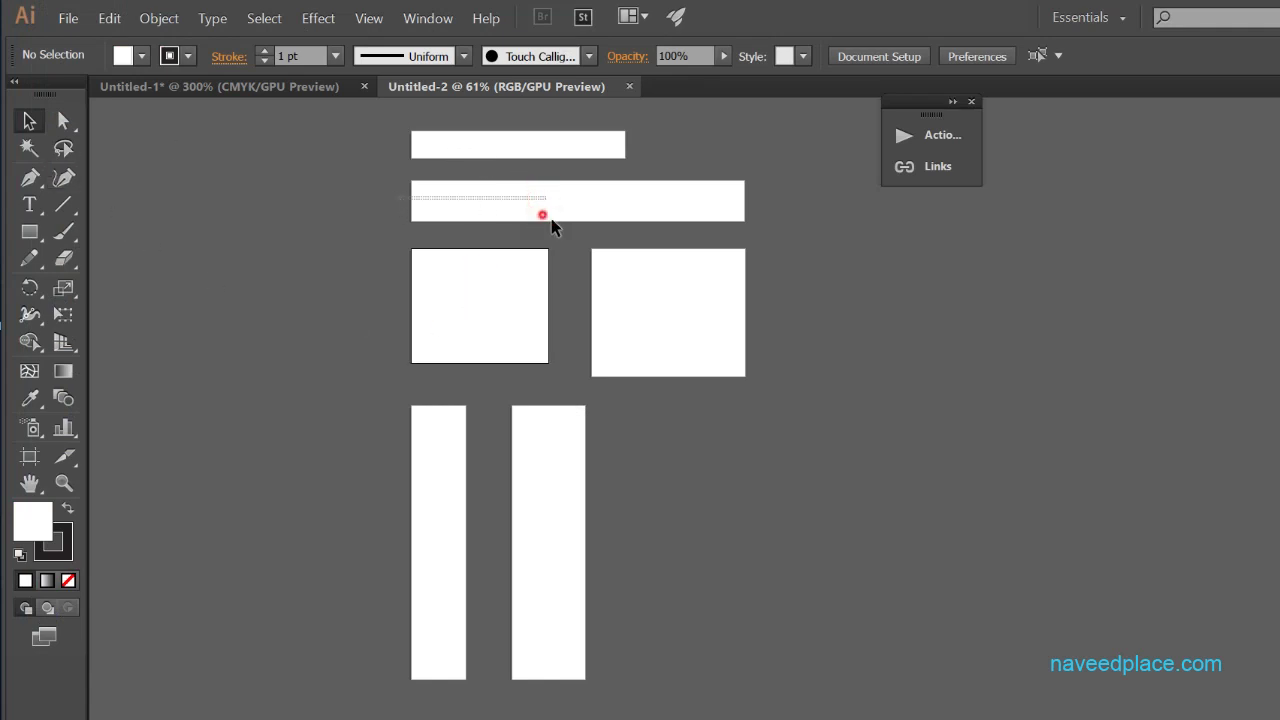
- Open the File menu to review its commands over the banner layout
click(64, 19)
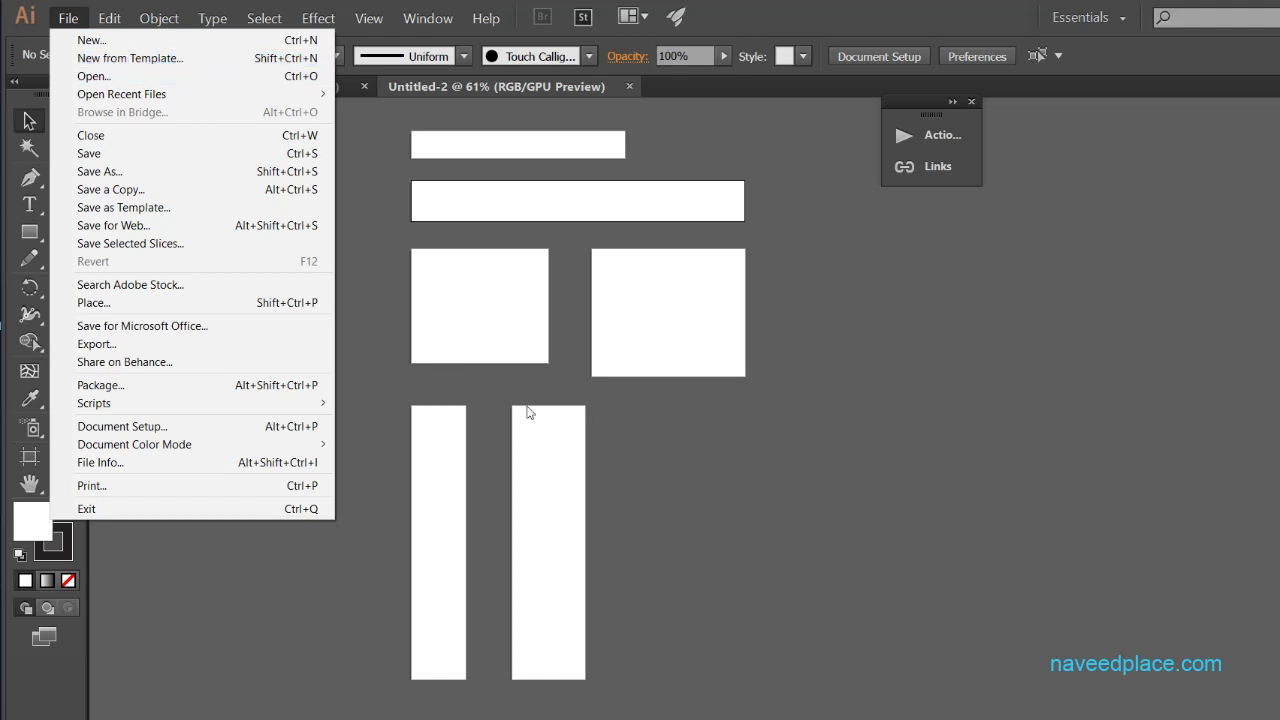
click(503, 329)
drag(509, 306, 397, 297)
drag(534, 498, 668, 555)
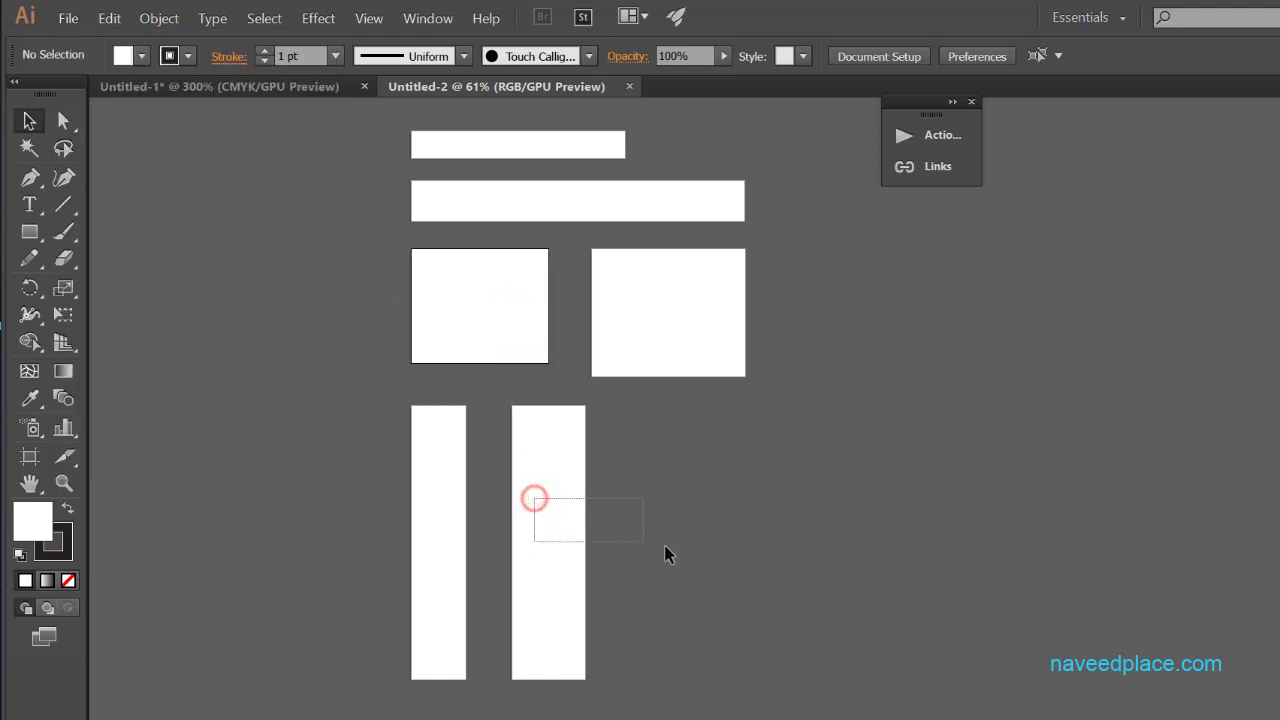
click(537, 394)
click(529, 166)
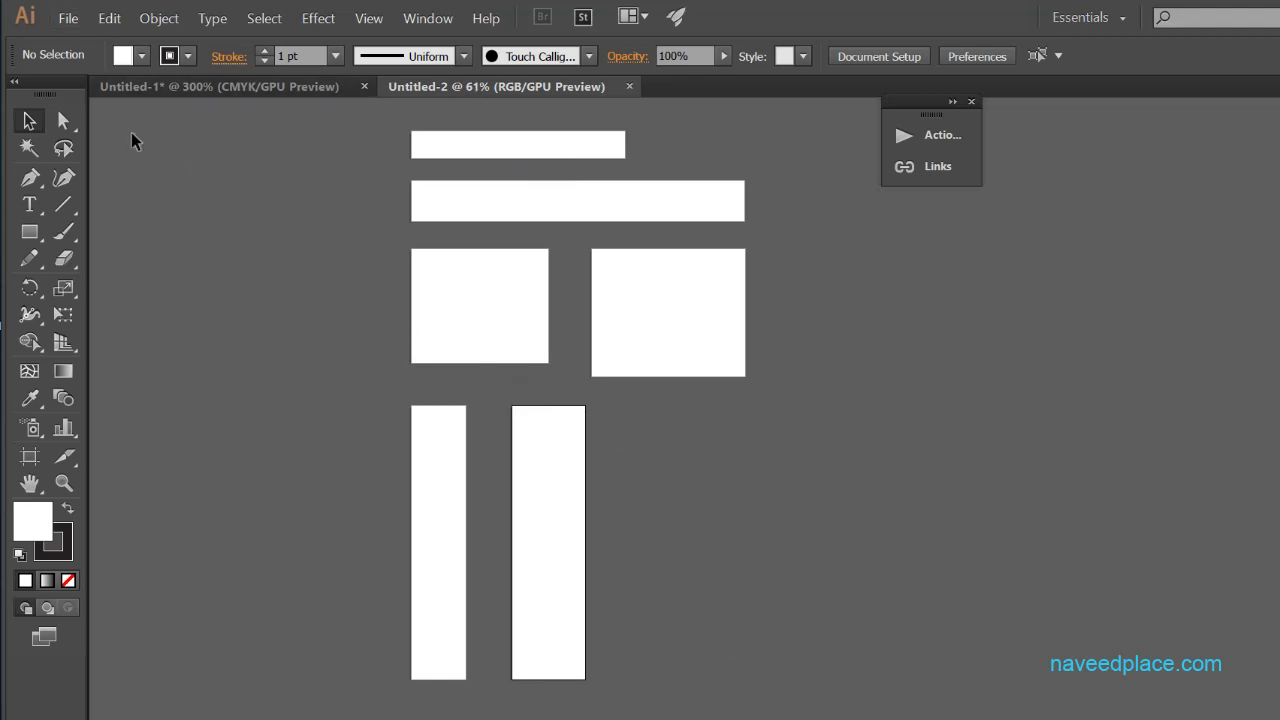
click(68, 20)
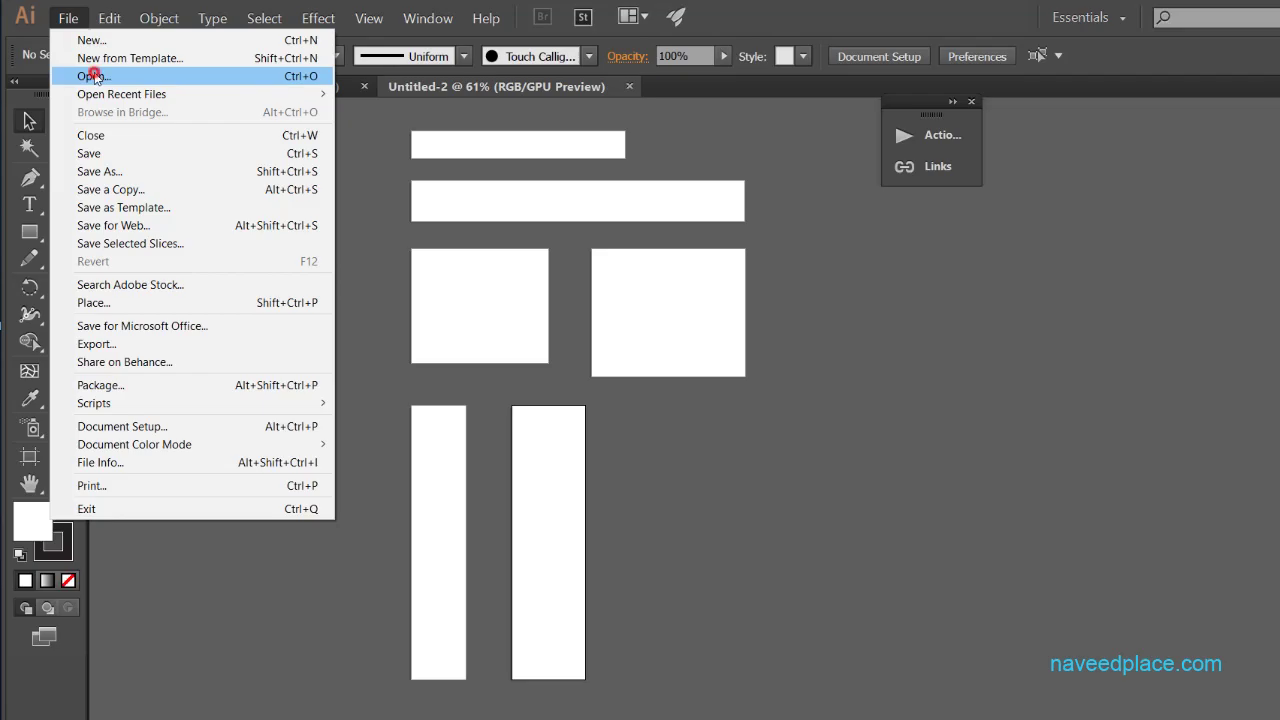
- Show and dismiss the Open dialog, then reopen the File menu for recent files
click(94, 76)
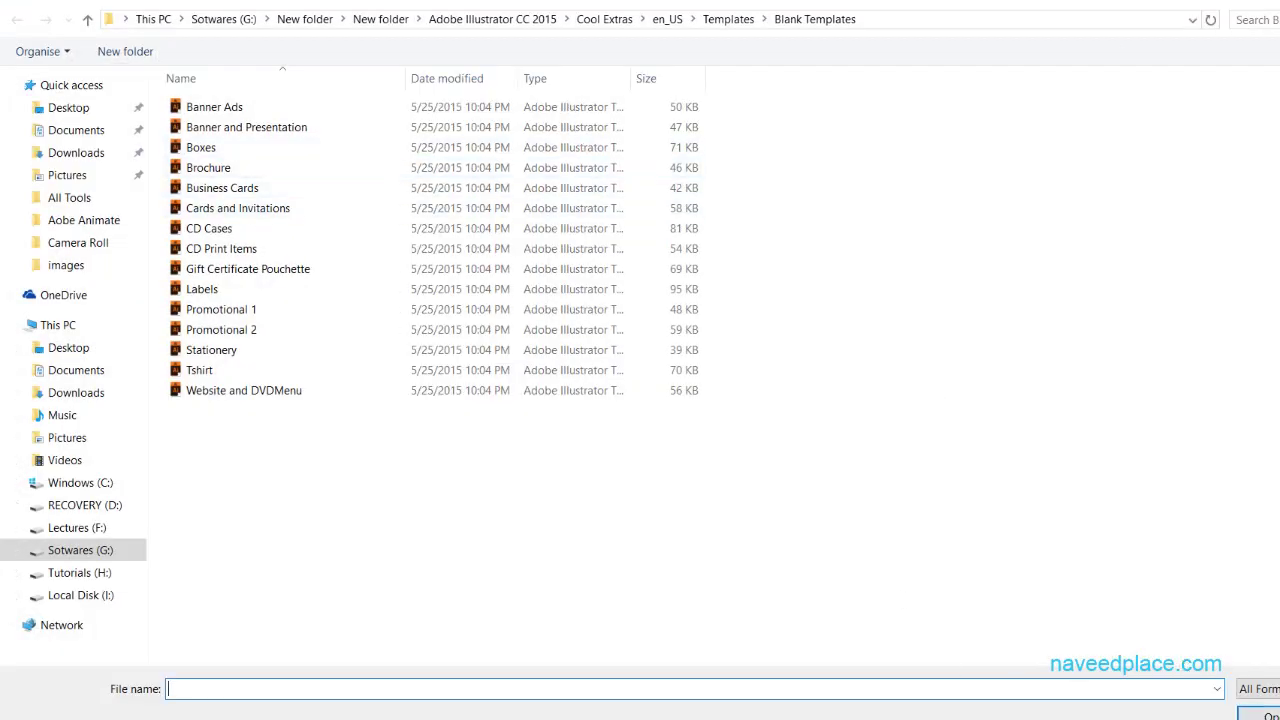
key(Escape)
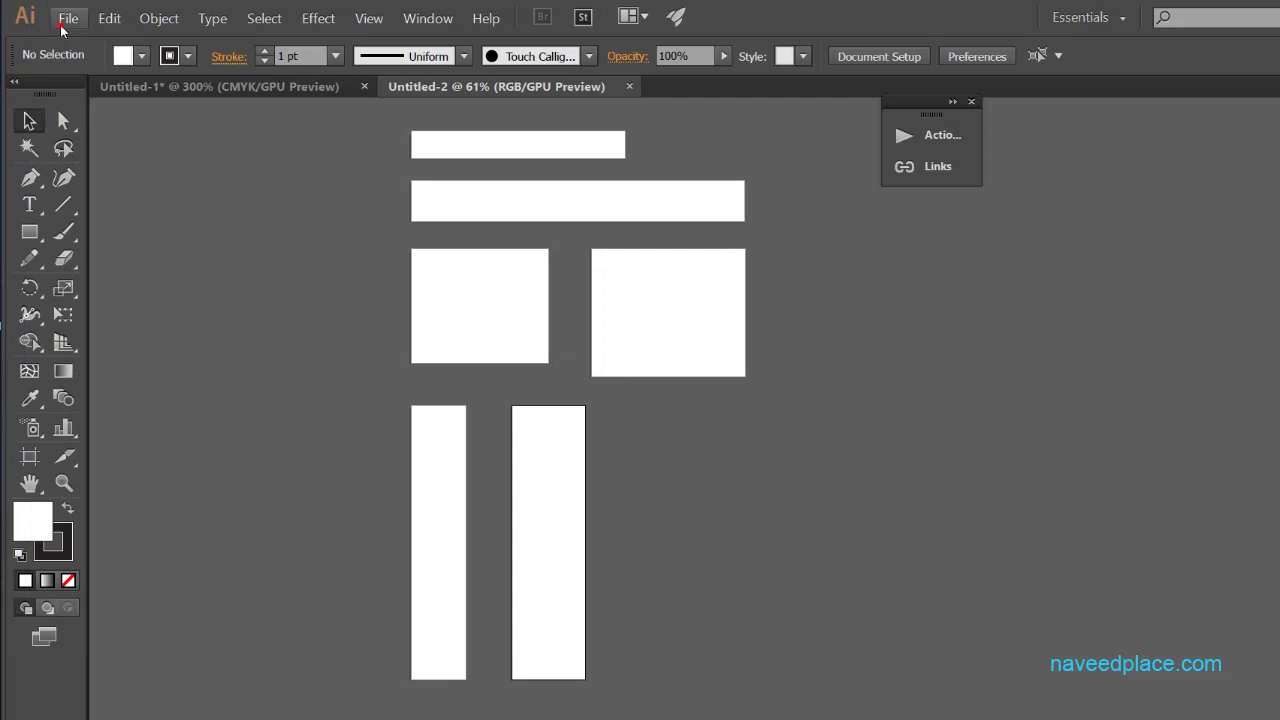
click(68, 18)
mouse_move(121, 94)
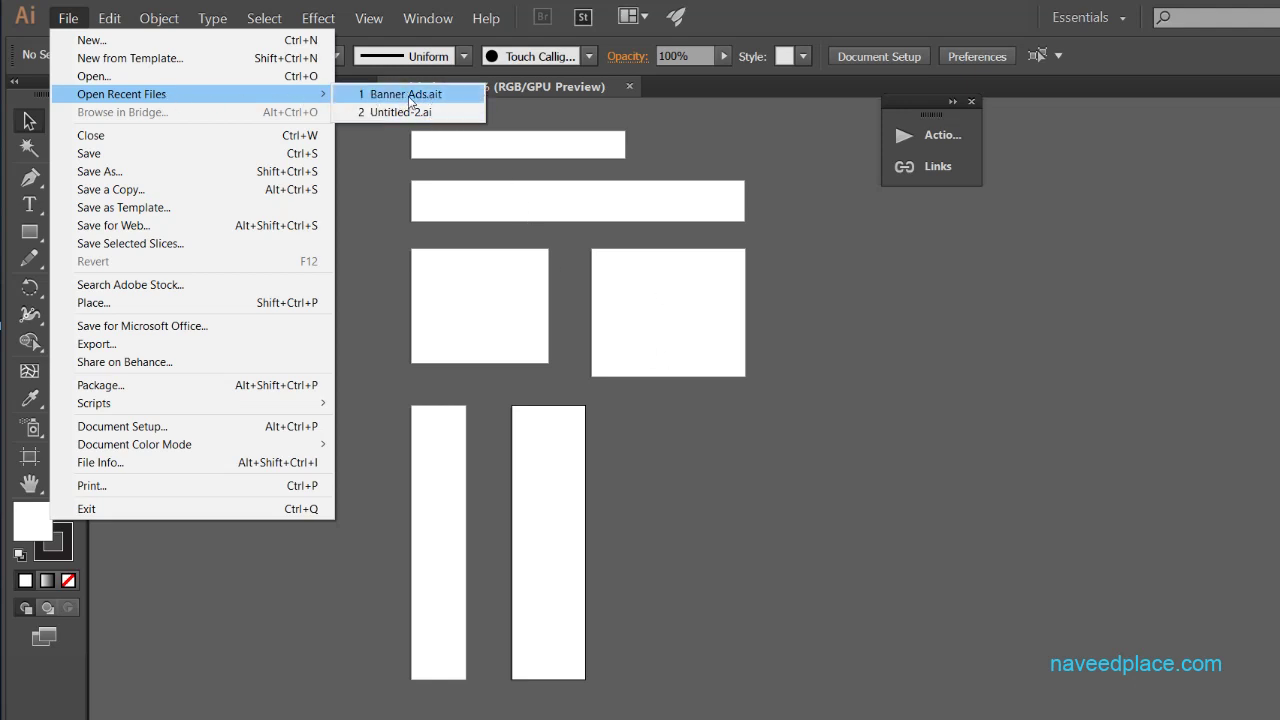
- Pick Banner Ads from recent files, then view Browse in Bridge and close the menu
click(373, 112)
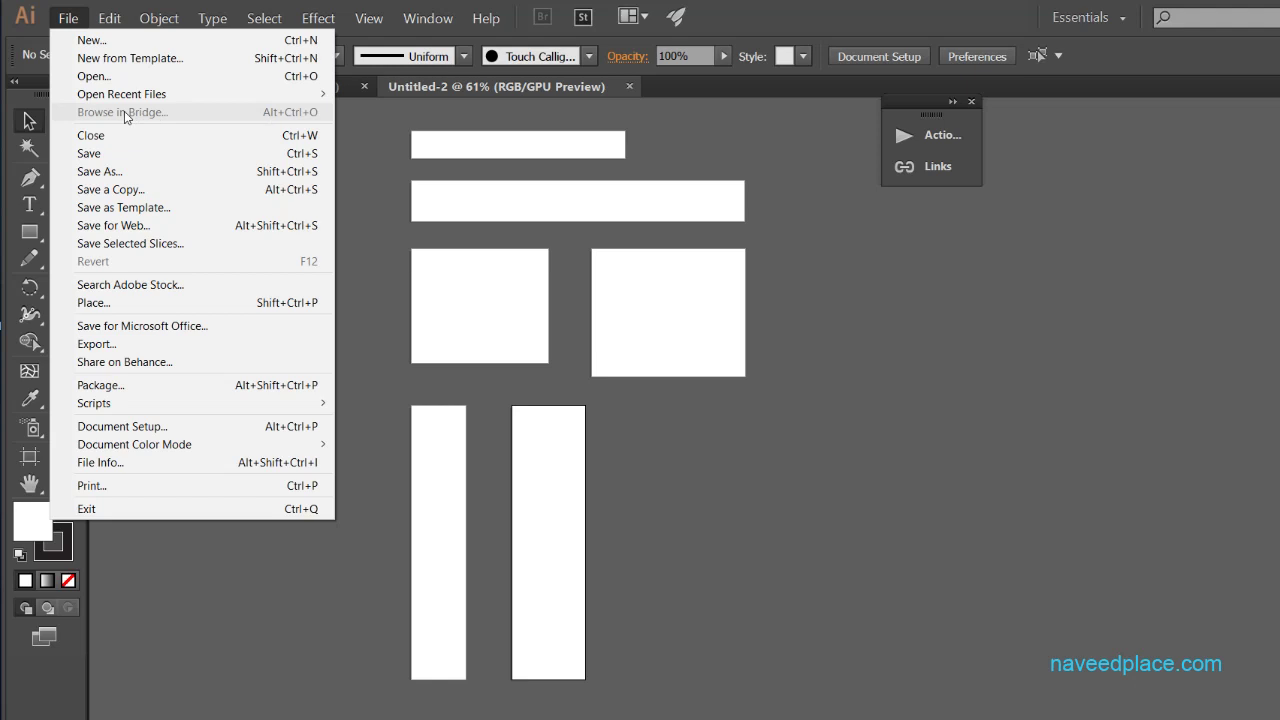
click(796, 363)
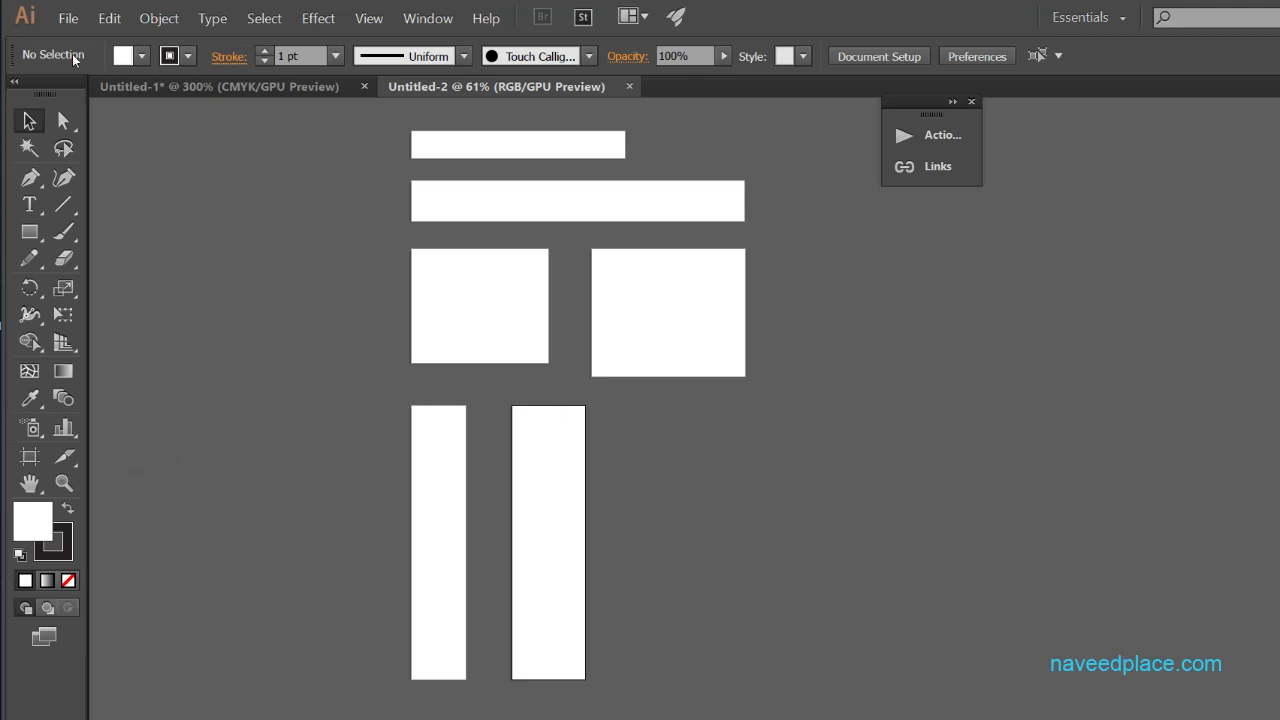
click(68, 18)
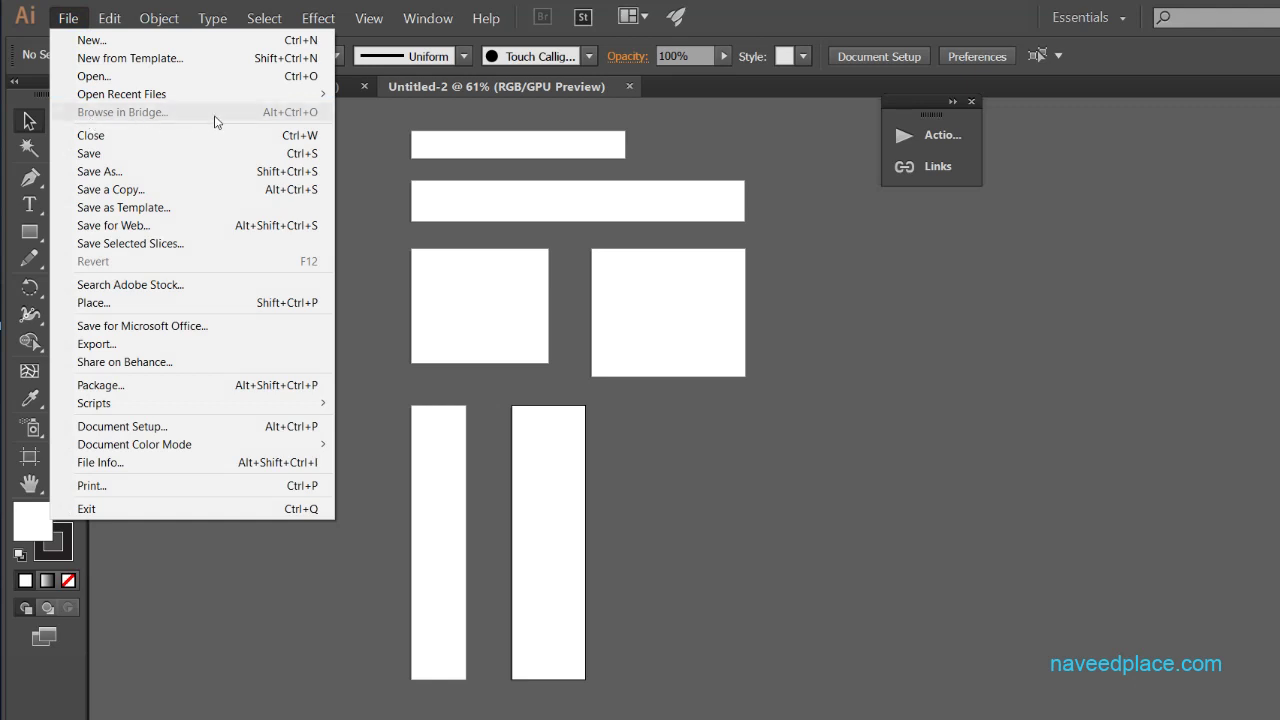
click(542, 321)
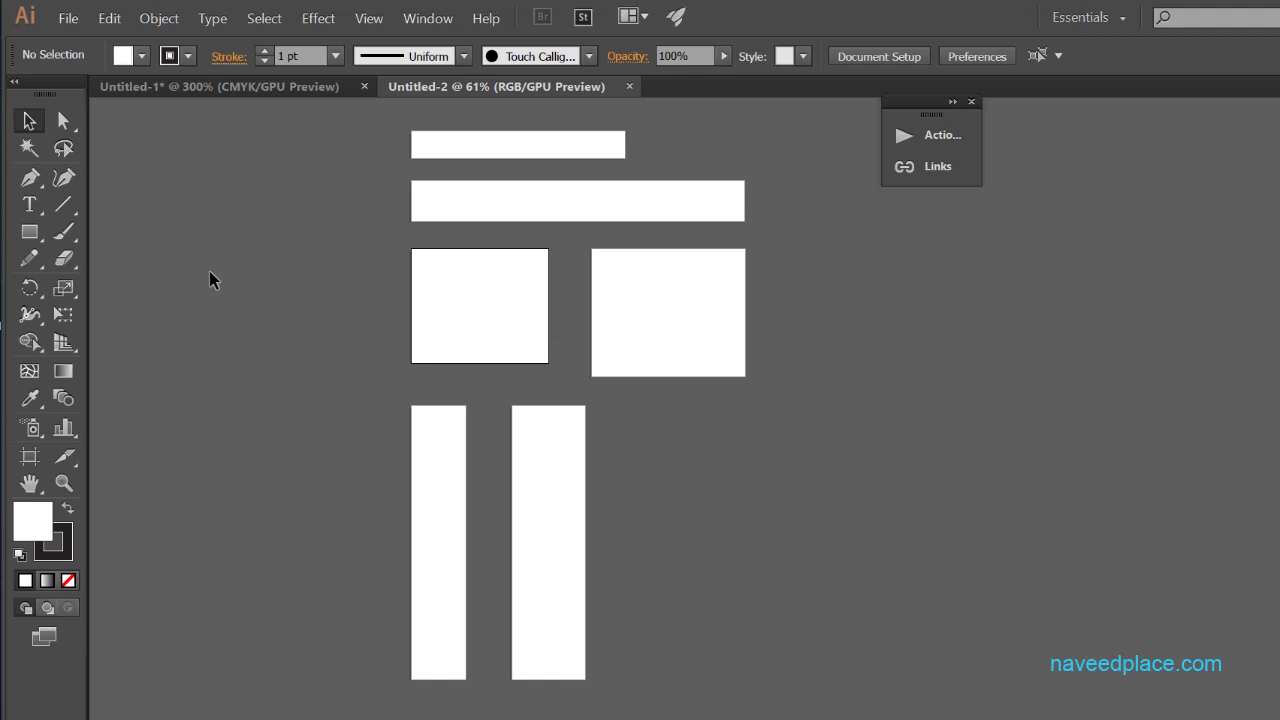
- Open the File menu to show the Save command
click(68, 18)
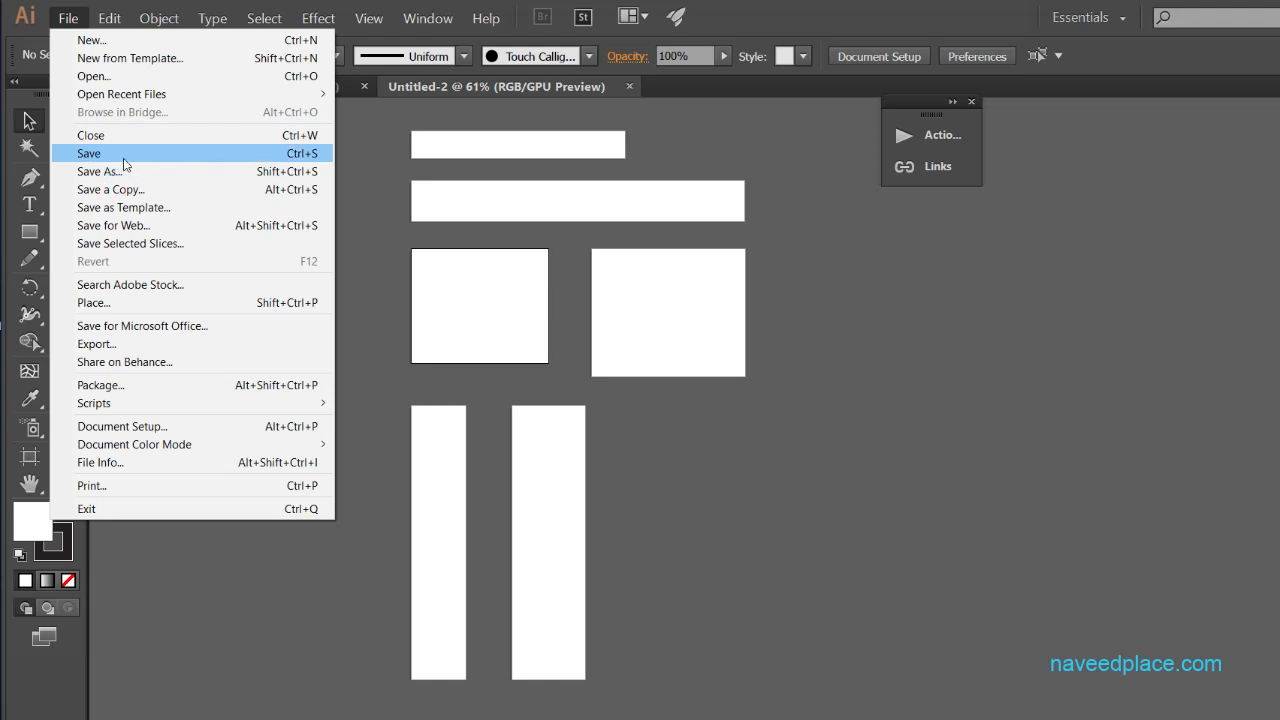
click(125, 156)
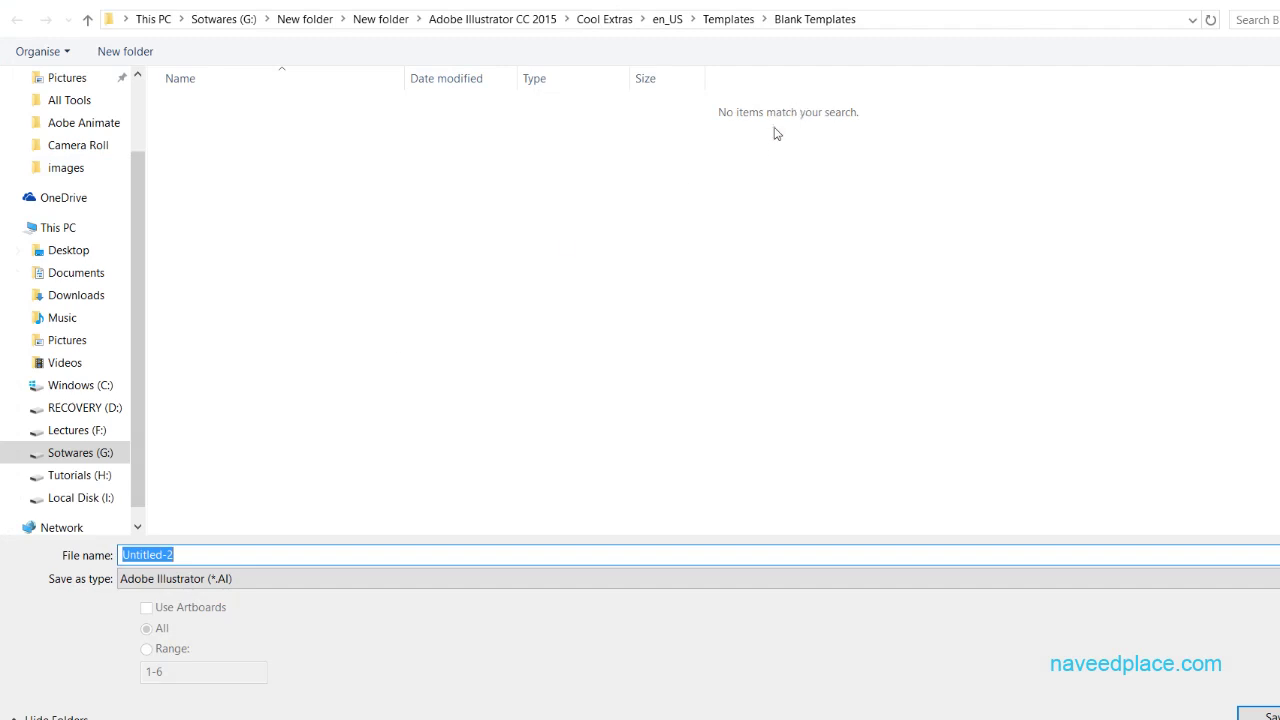
key(Escape)
click(62, 19)
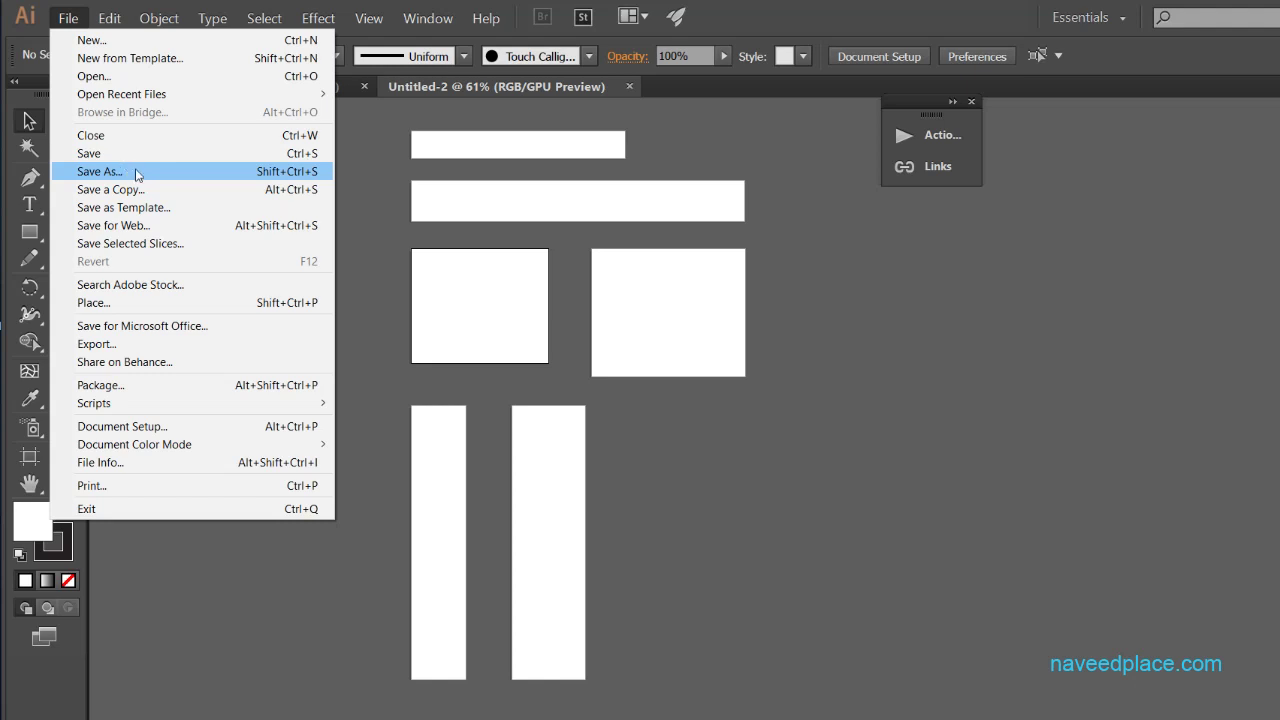
click(138, 172)
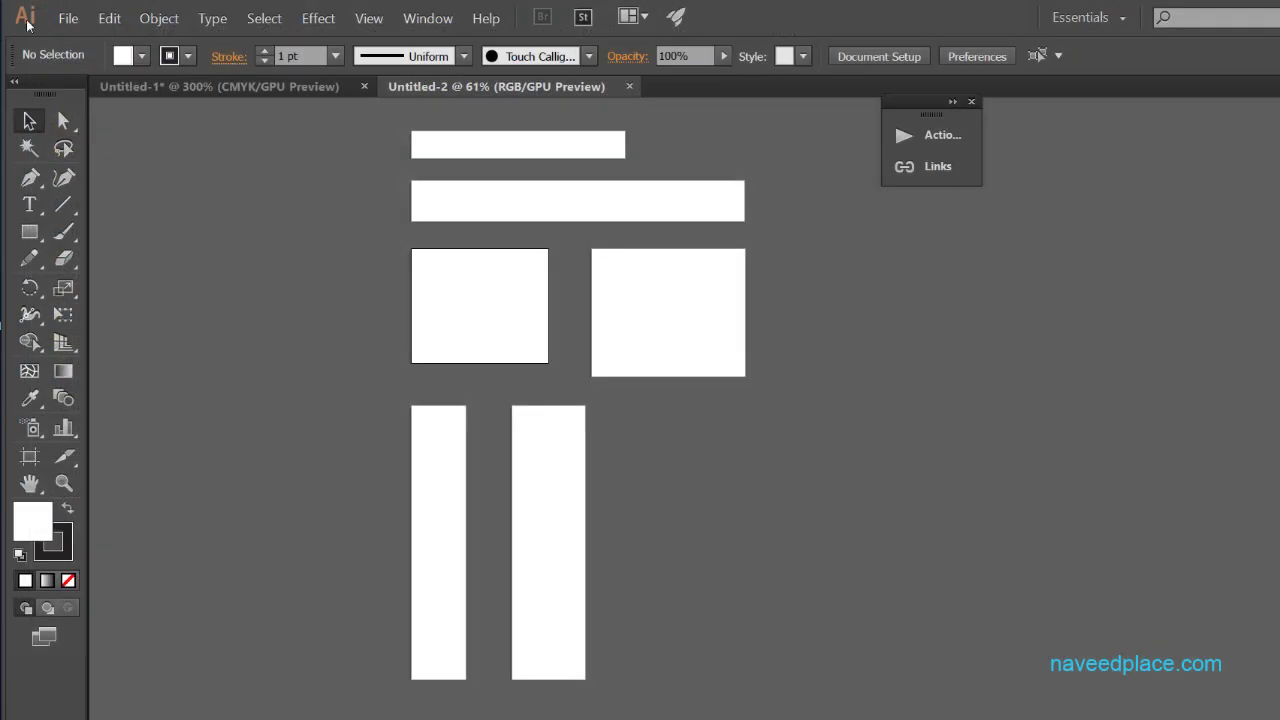
click(62, 19)
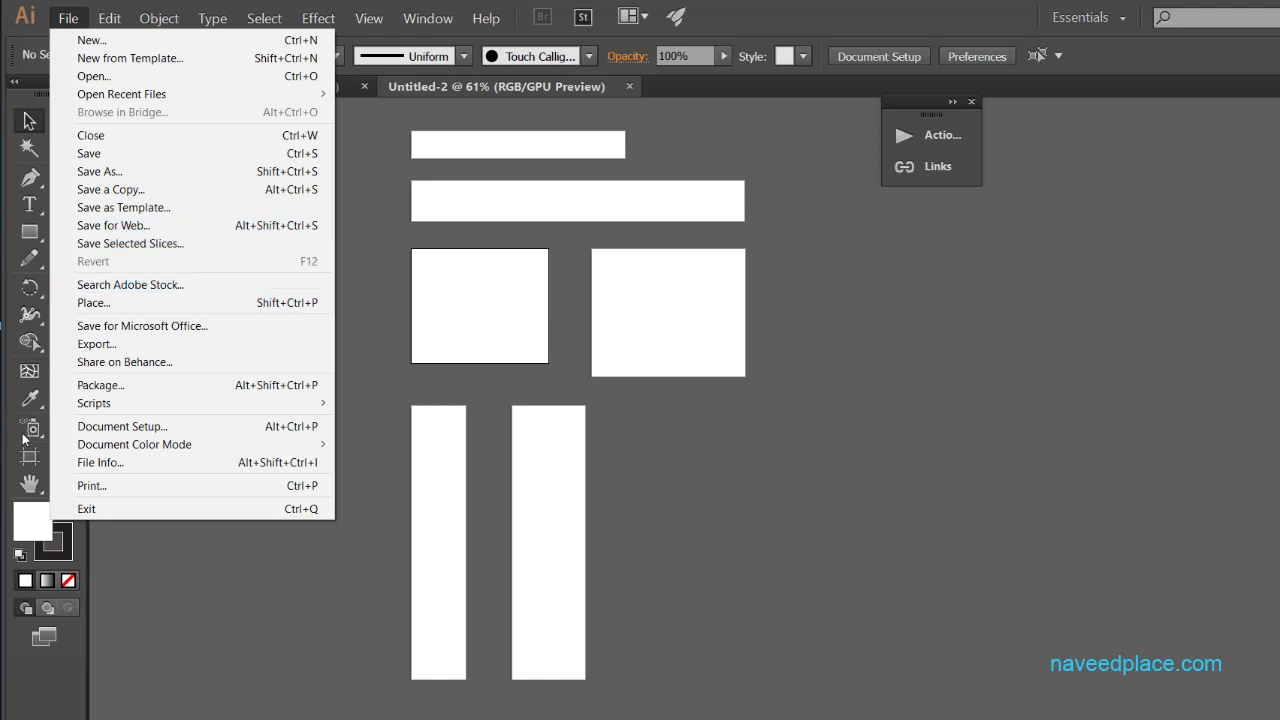
click(225, 533)
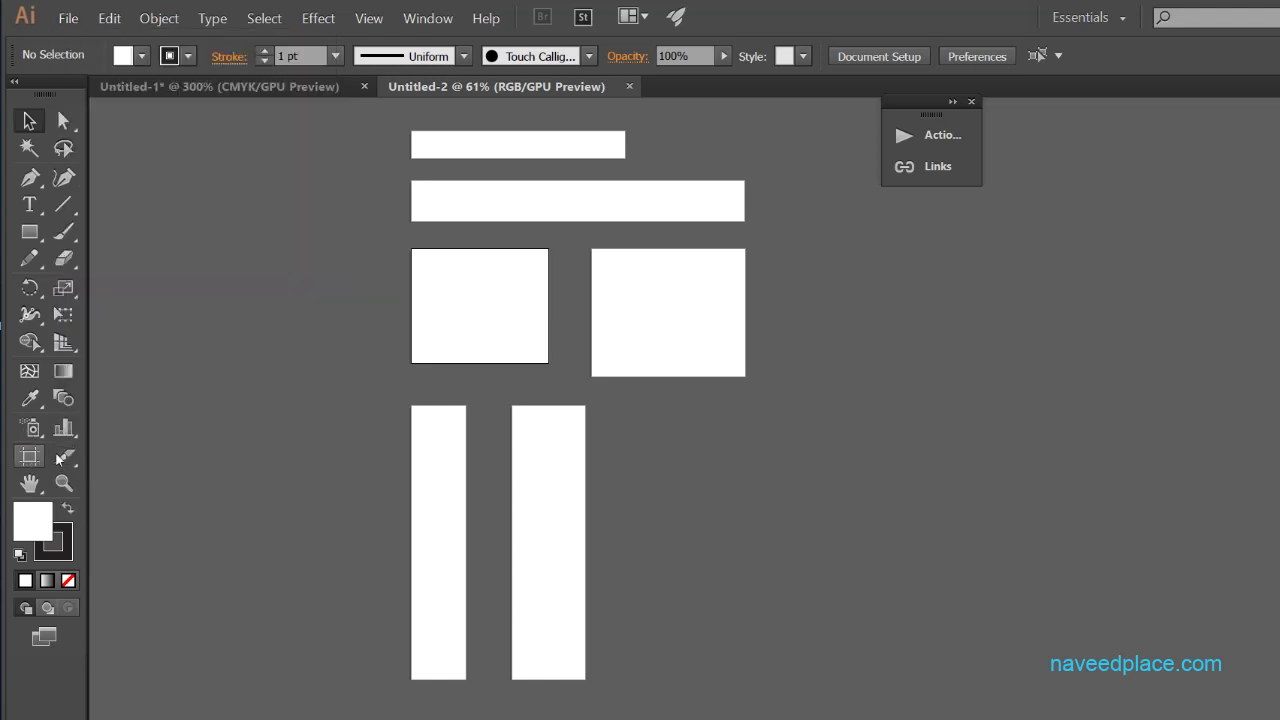
click(68, 18)
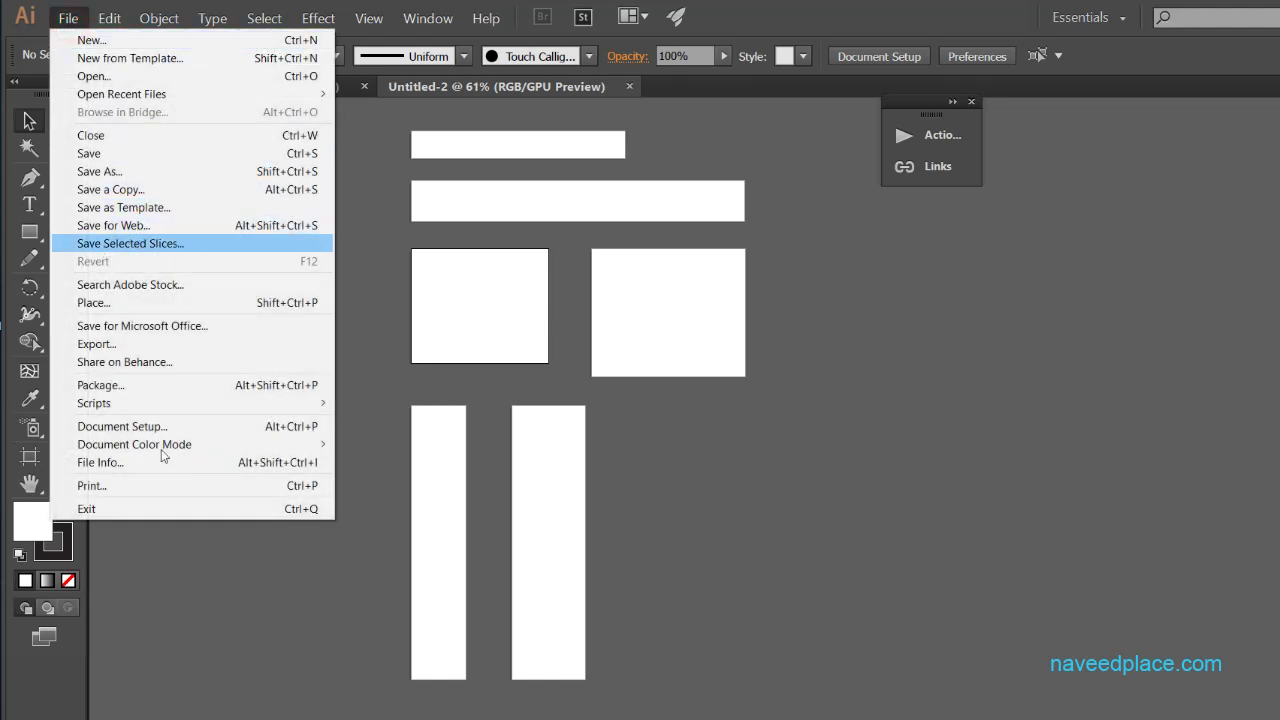
click(173, 550)
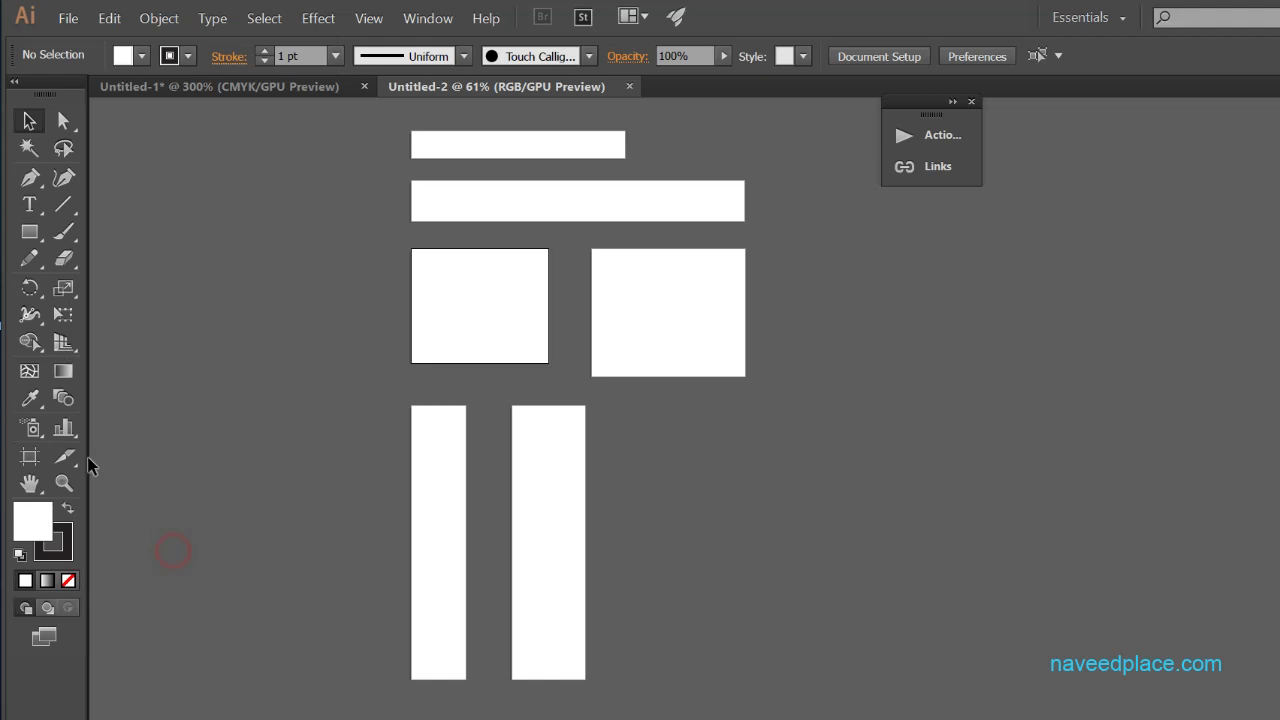
click(72, 19)
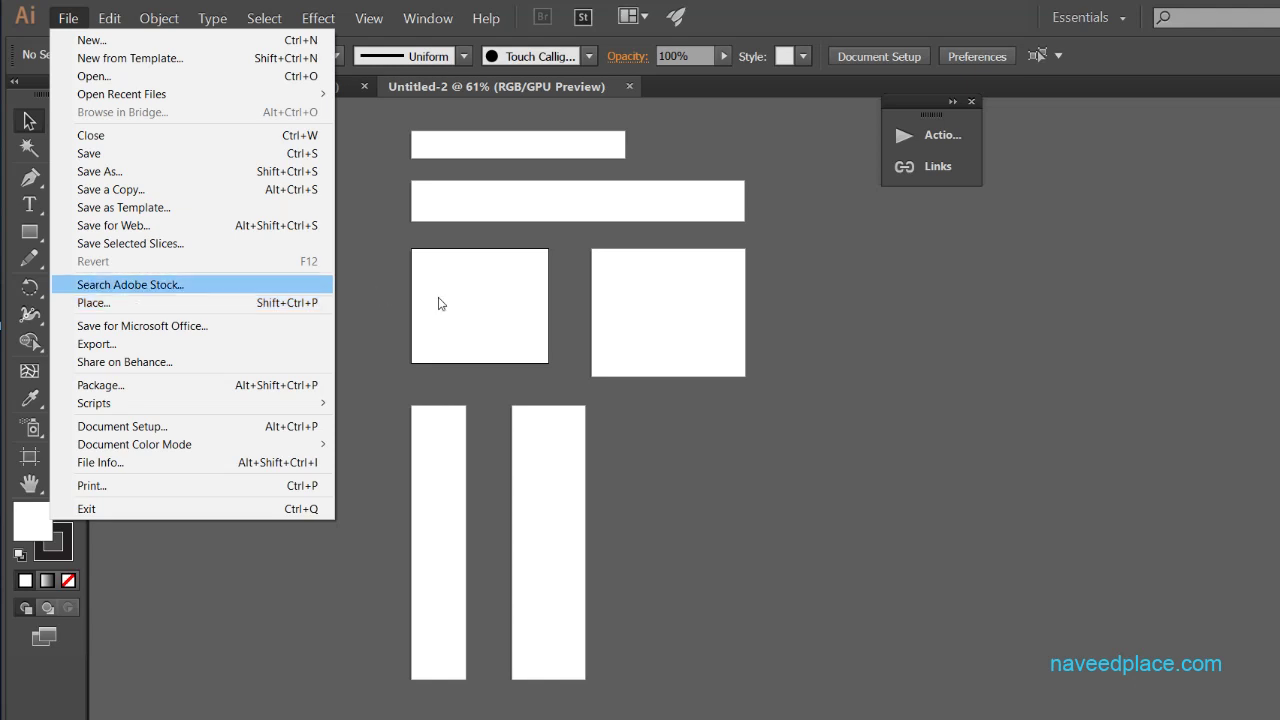
click(140, 300)
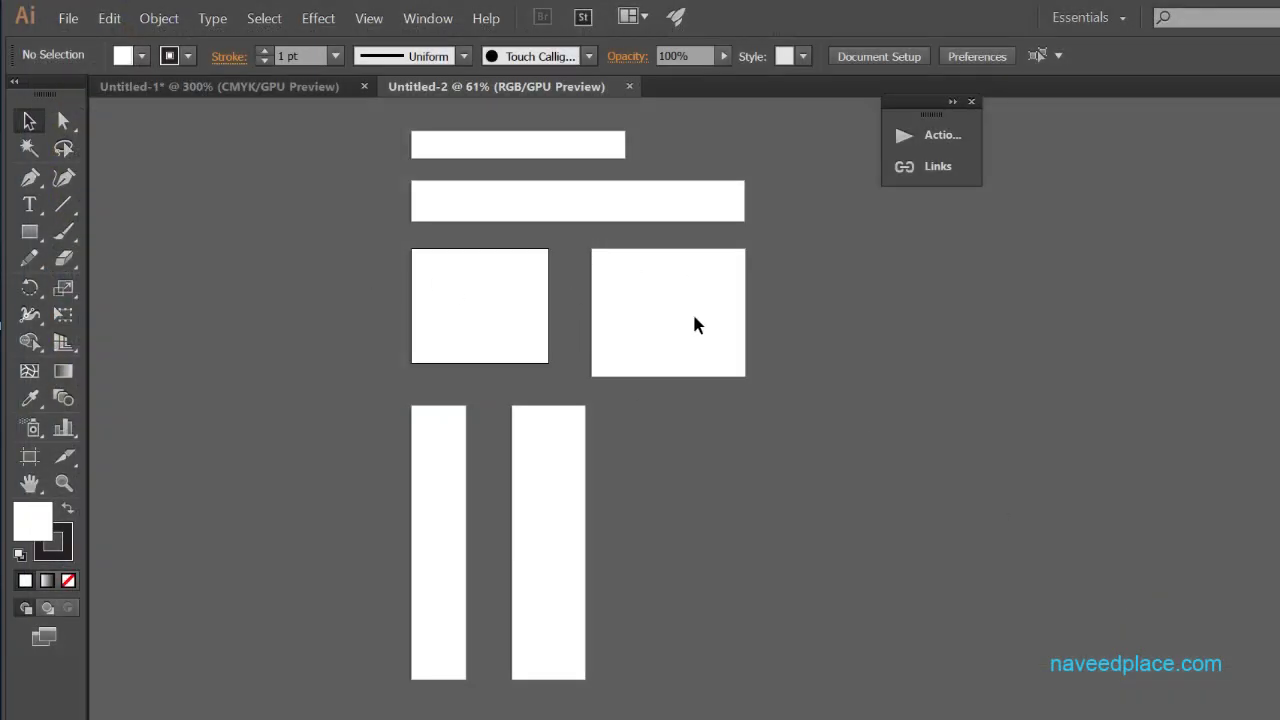
click(68, 18)
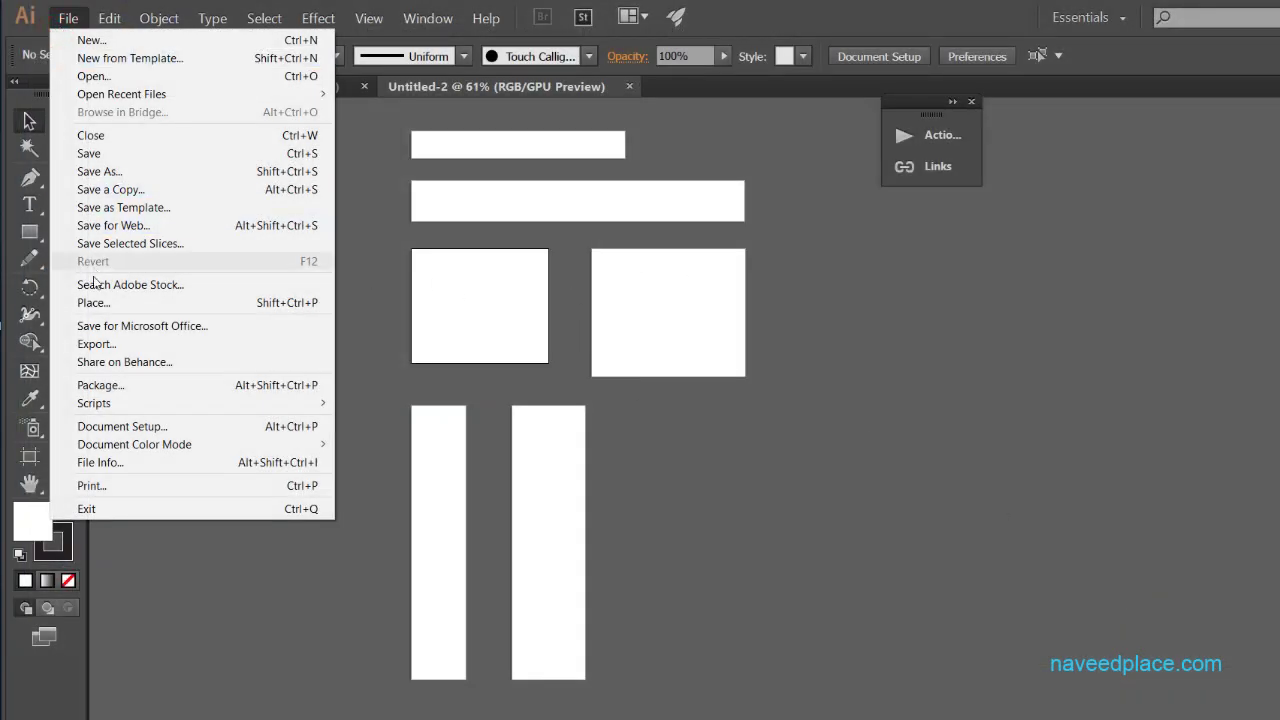
click(196, 343)
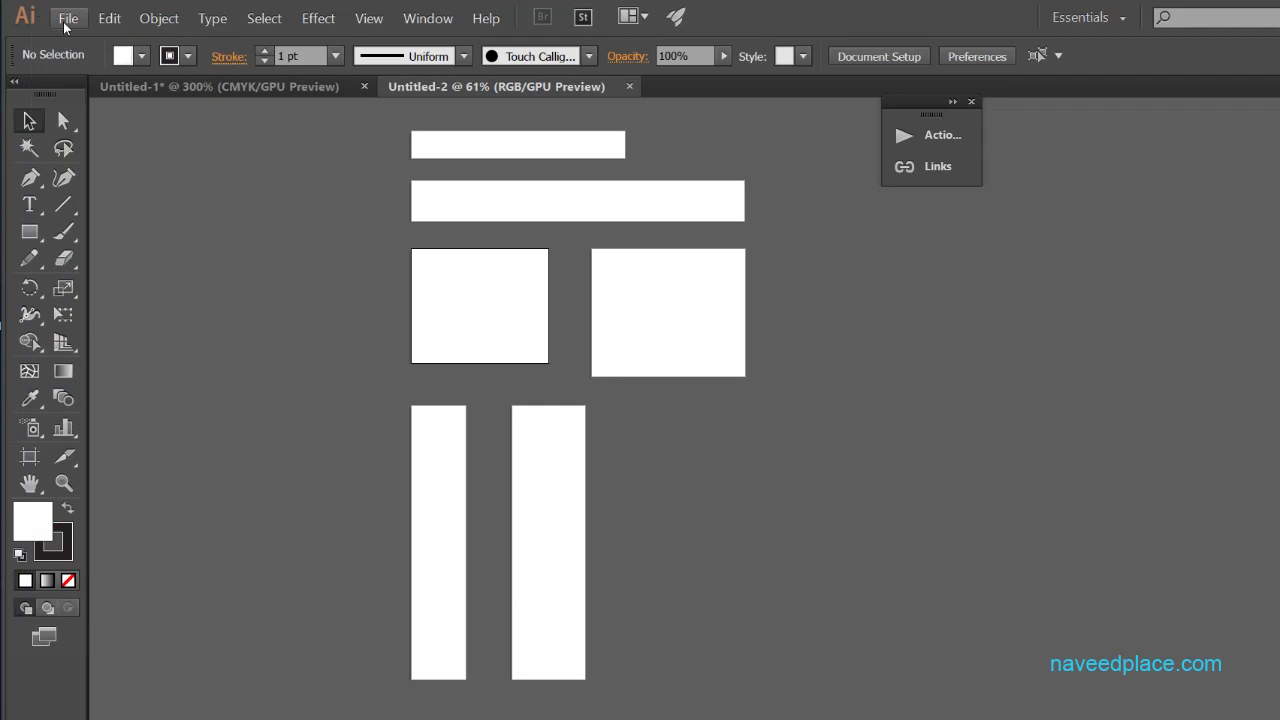
click(66, 20)
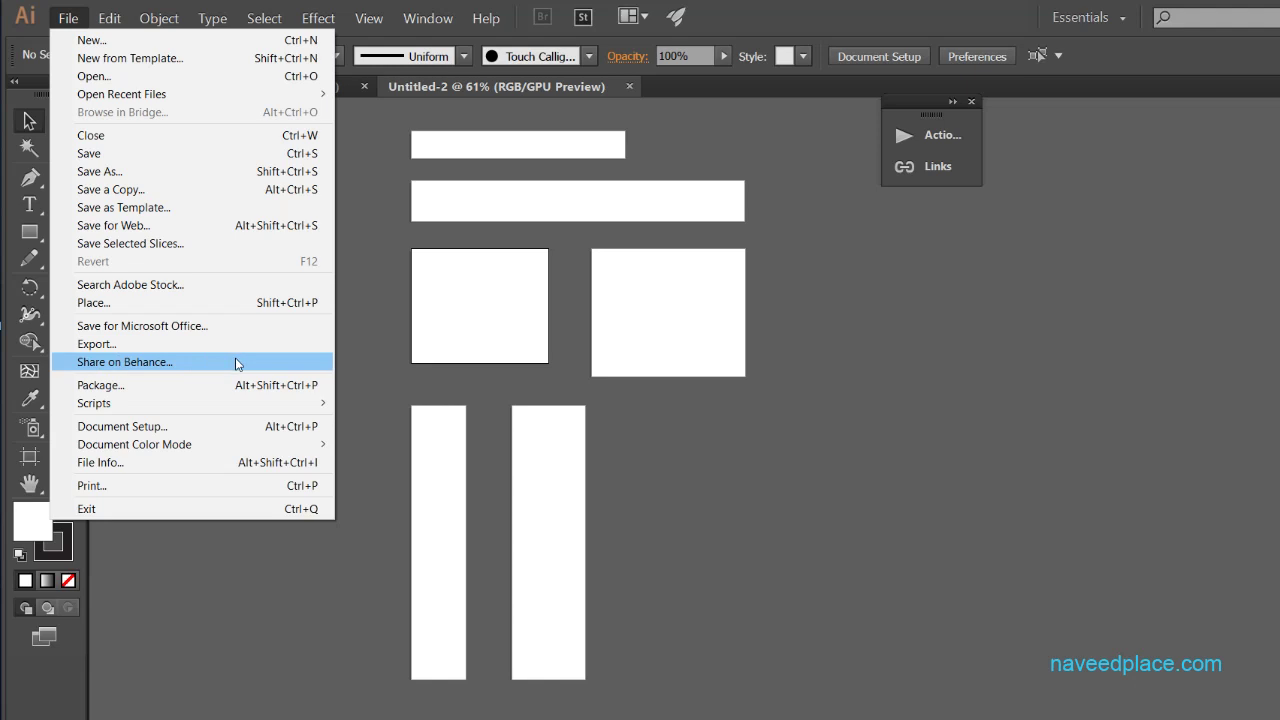
click(98, 429)
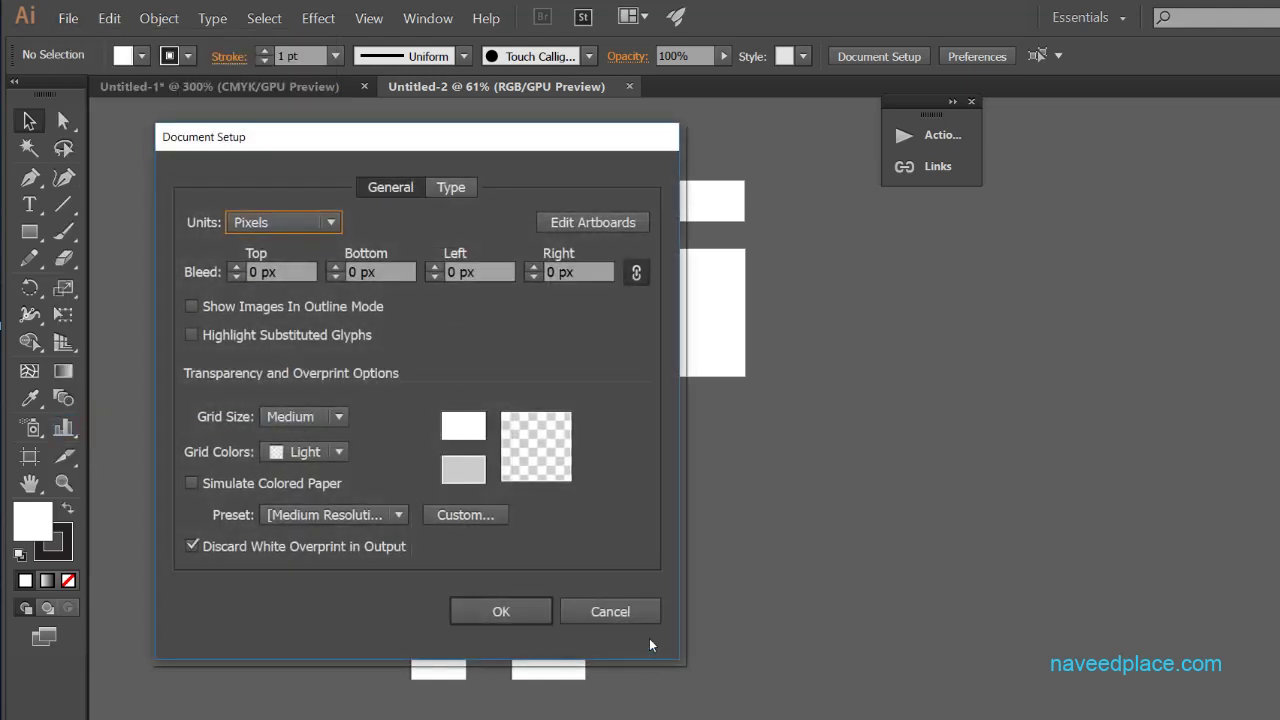
click(635, 611)
click(68, 18)
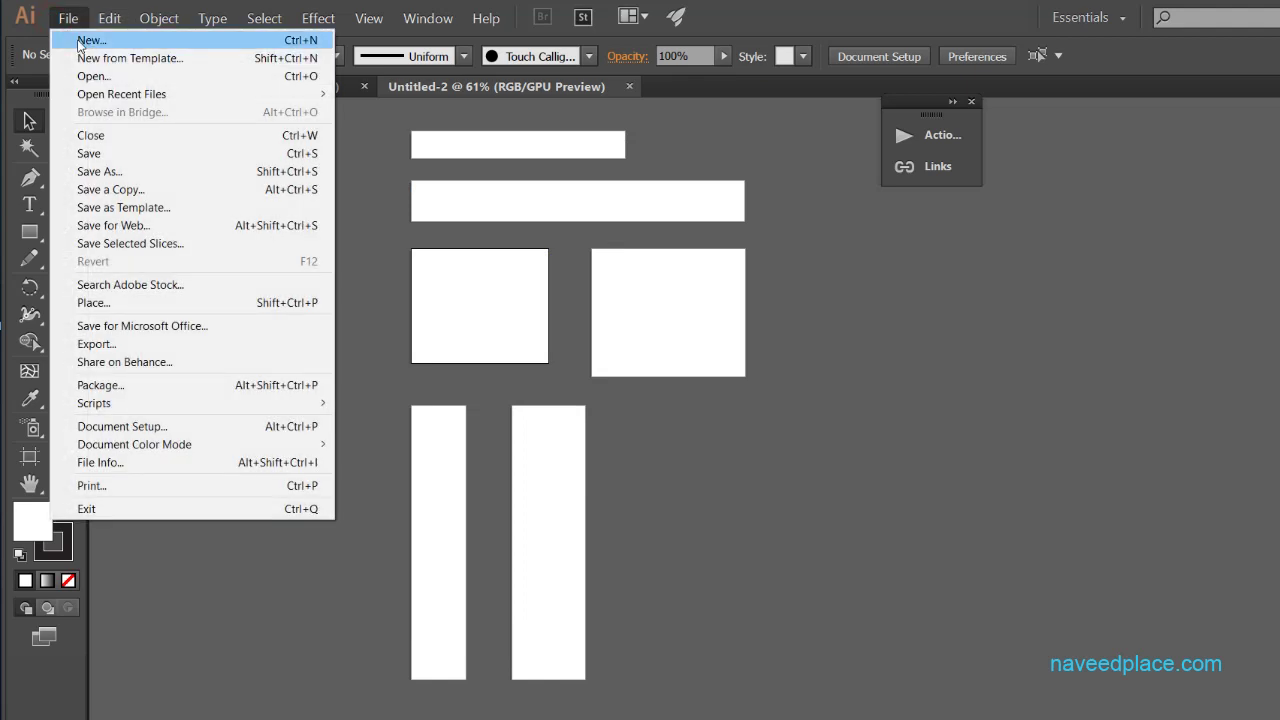
click(88, 40)
click(772, 575)
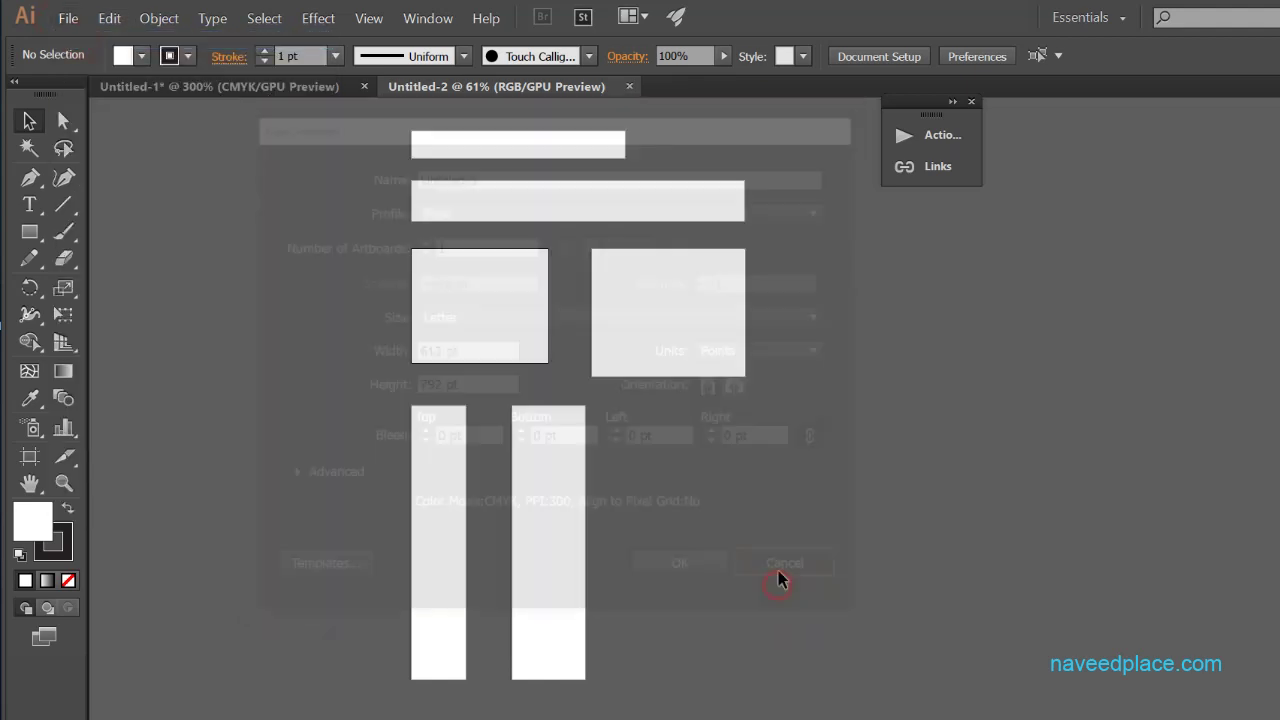
click(68, 18)
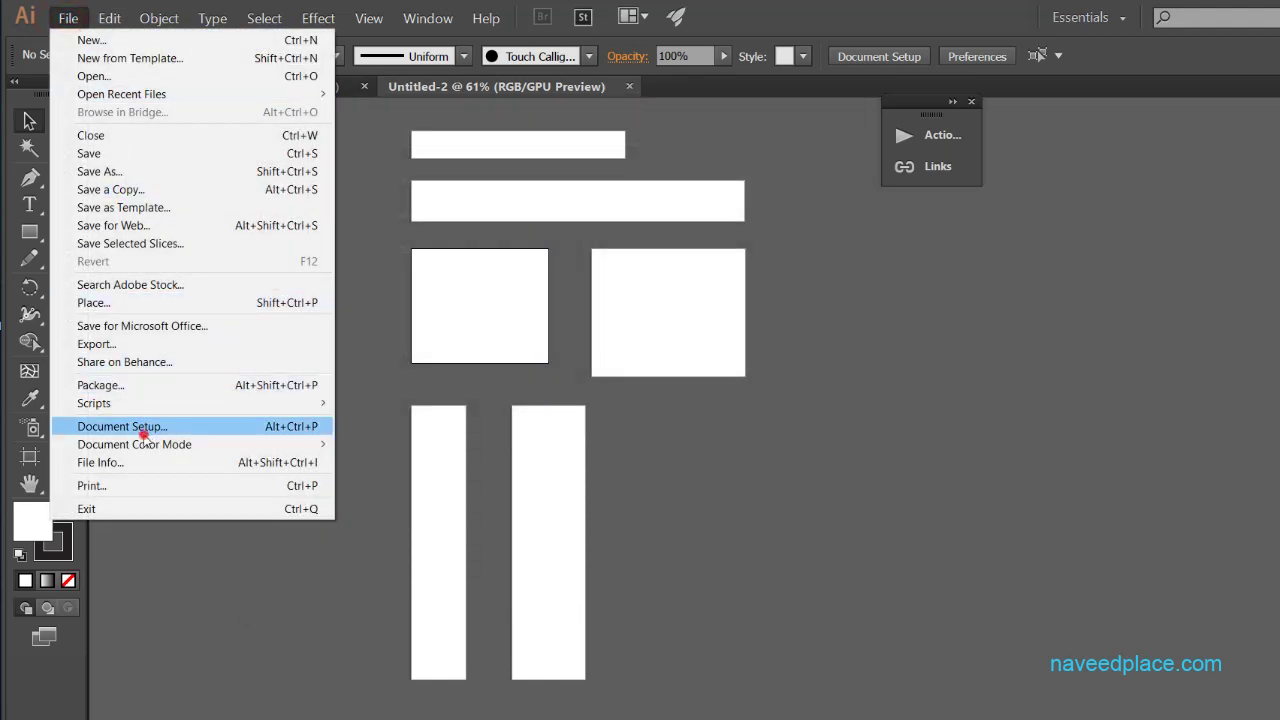
click(143, 428)
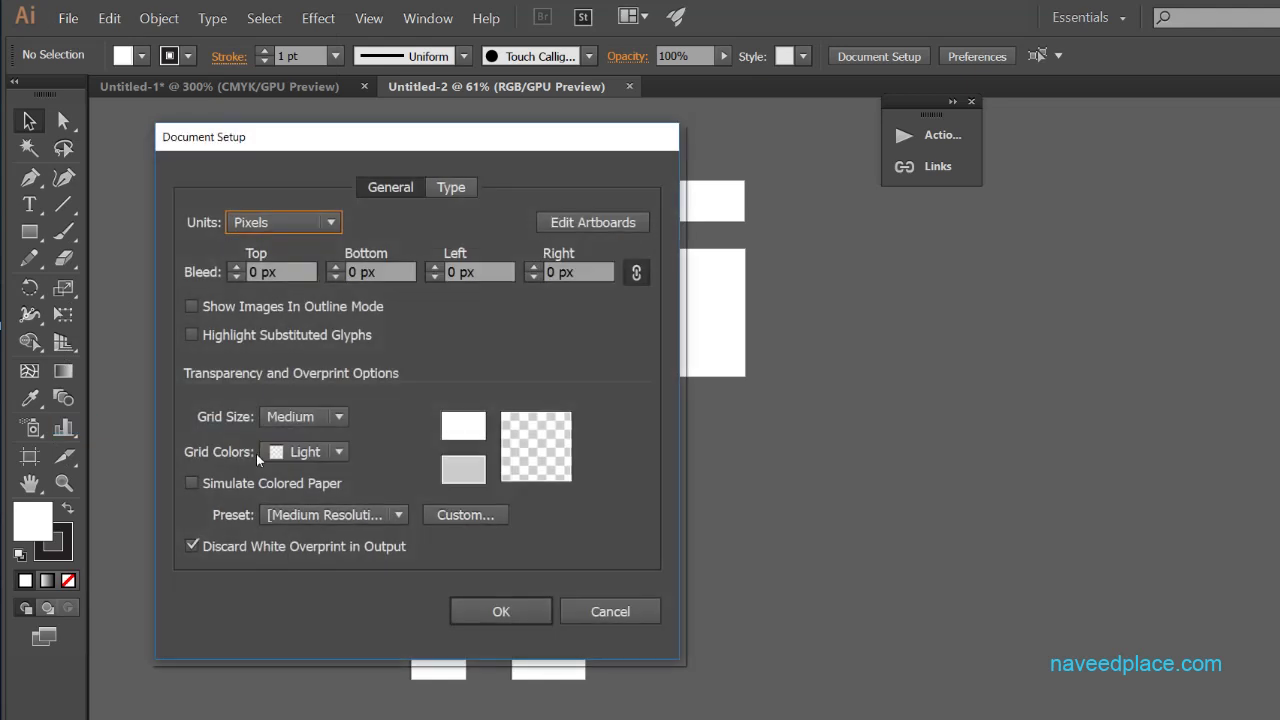
click(261, 222)
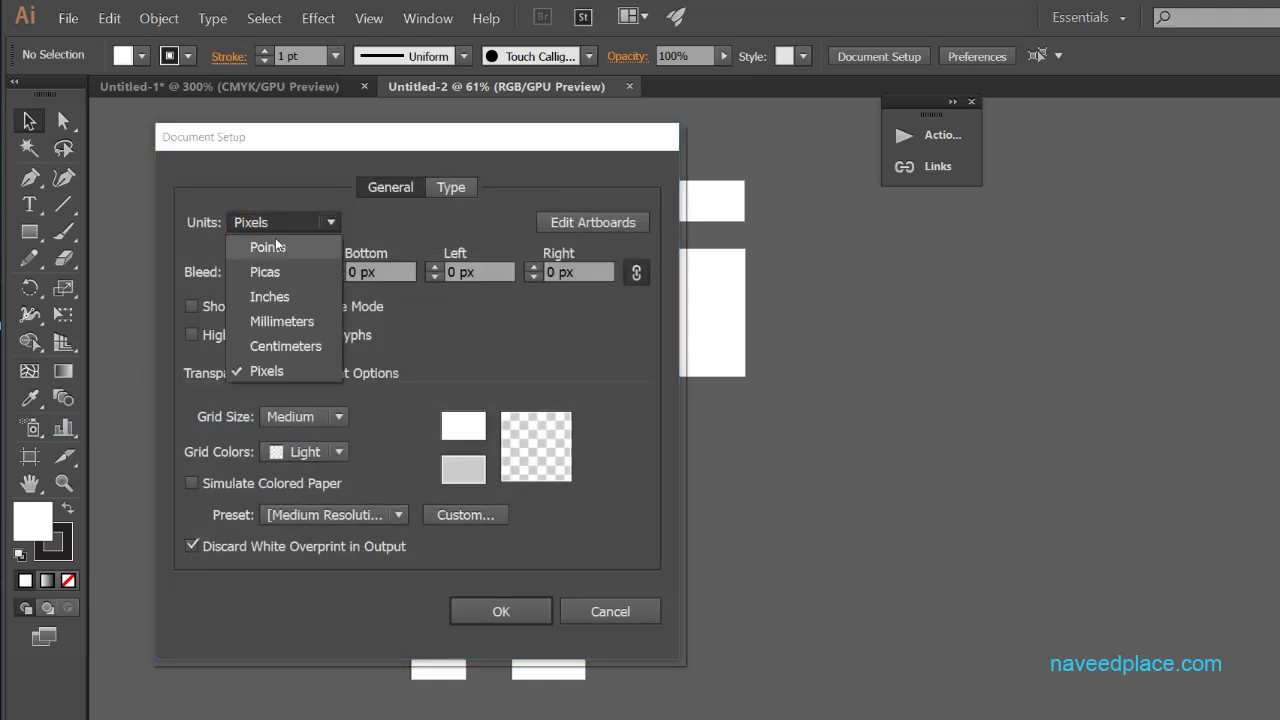
click(281, 246)
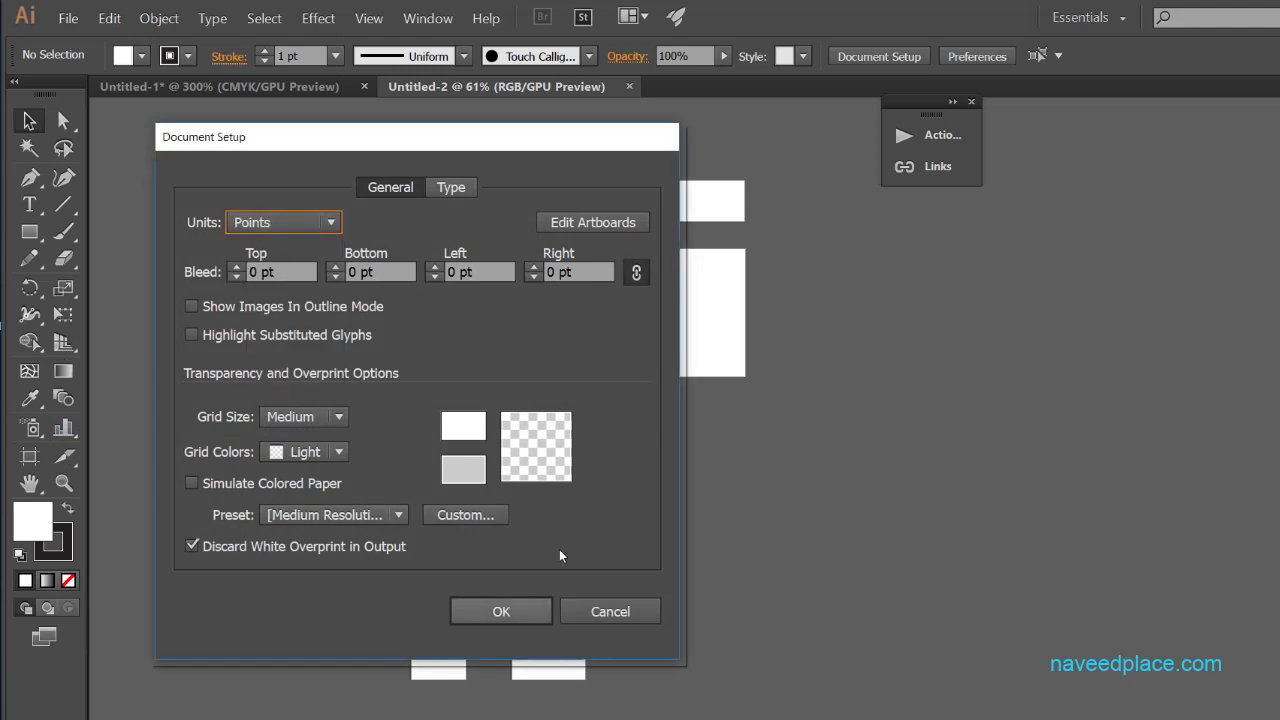
click(612, 612)
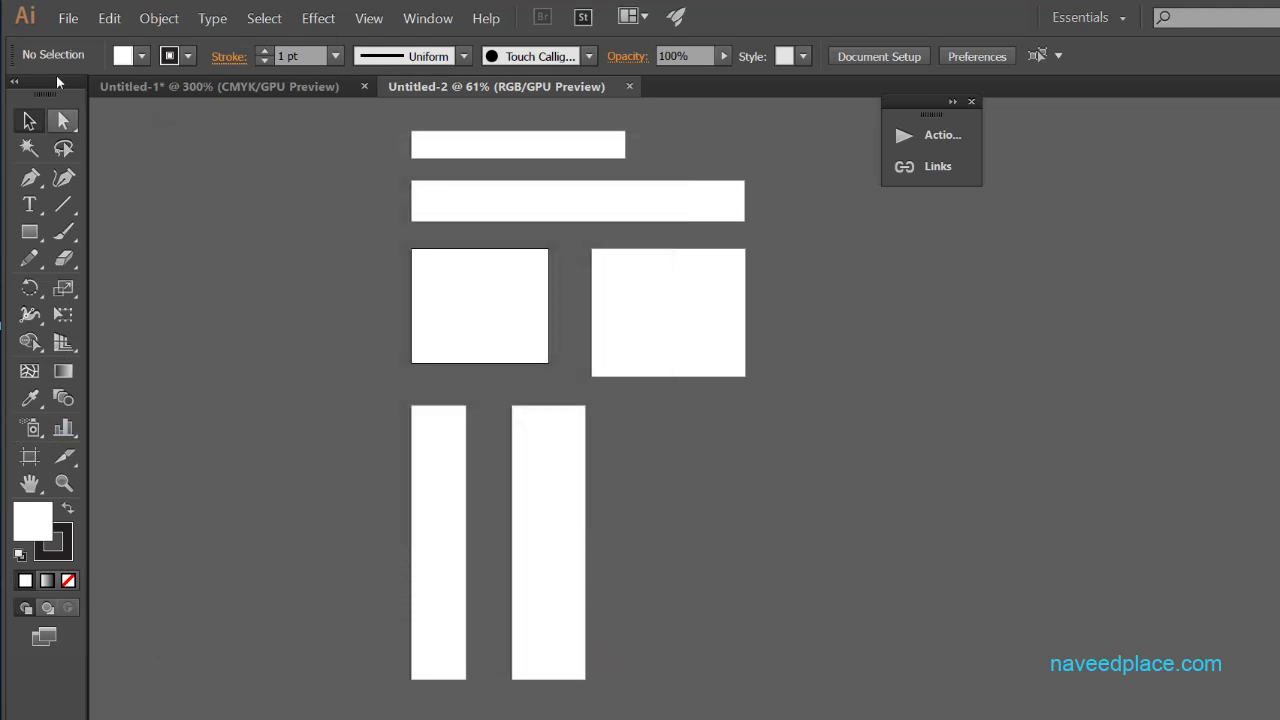
click(68, 18)
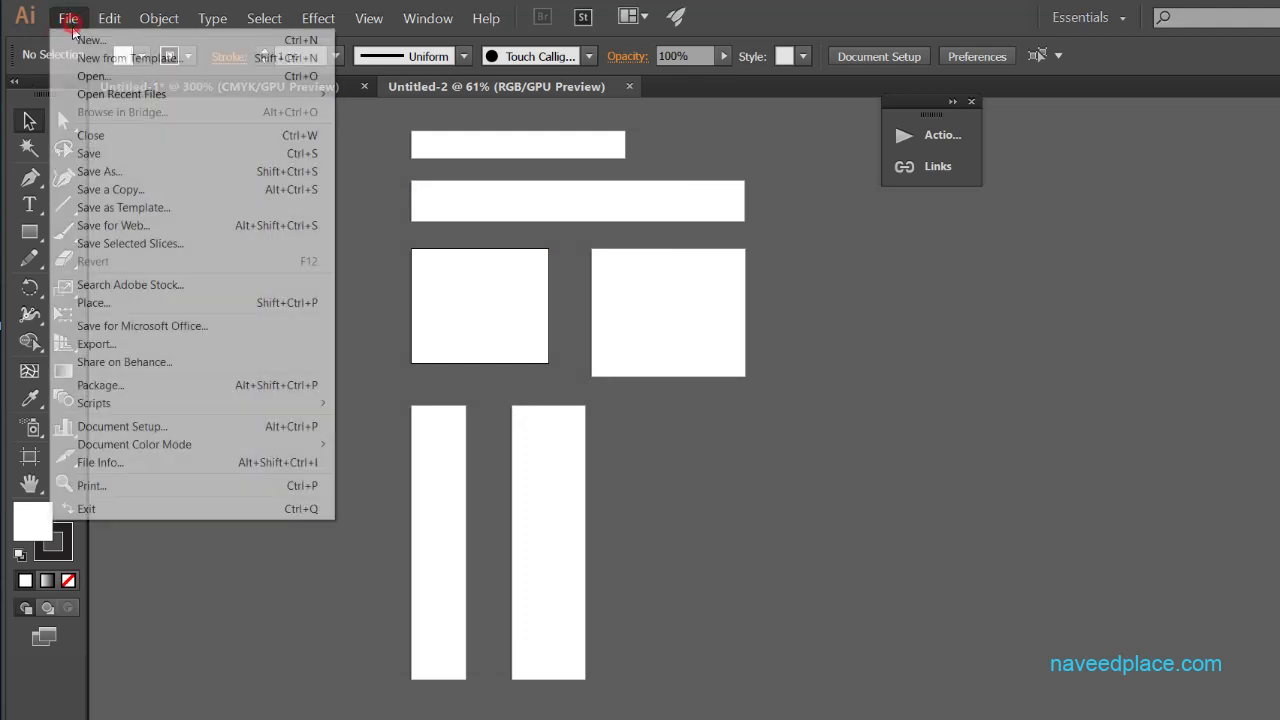
mouse_move(134, 444)
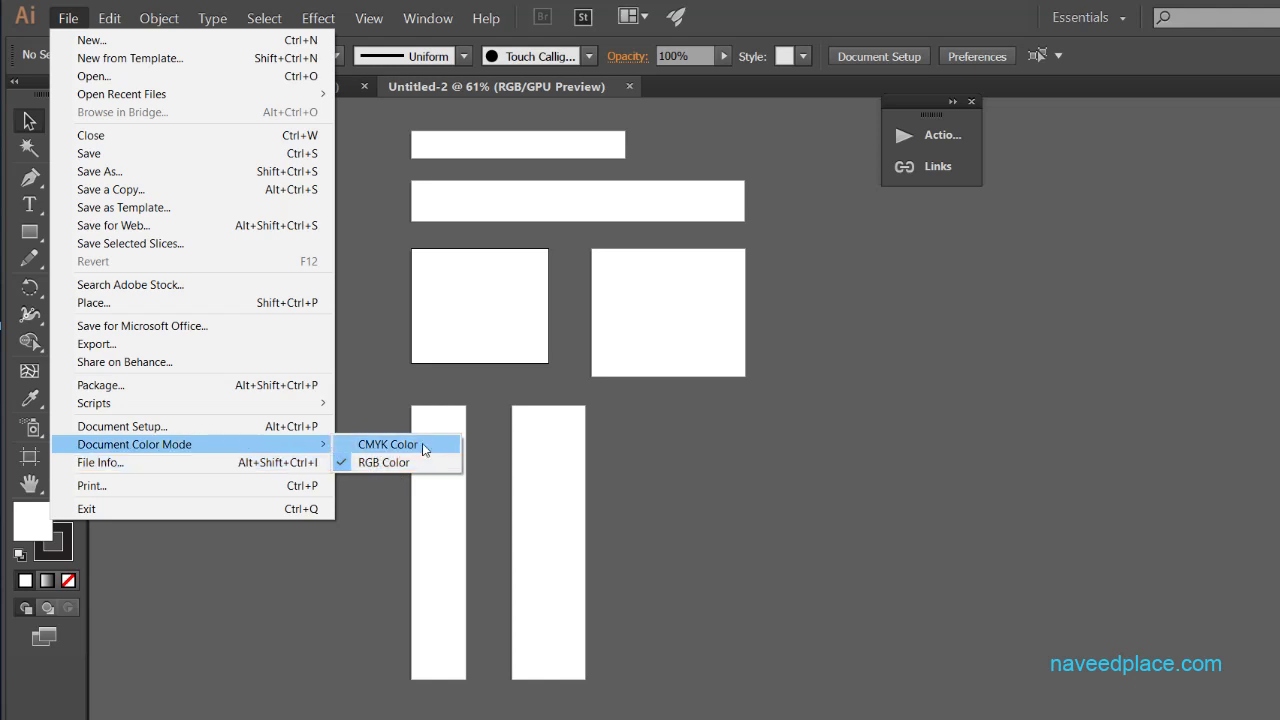
- Set the document to CMYK Color, then browse File Info's Basic fields and cancel
click(366, 450)
click(72, 20)
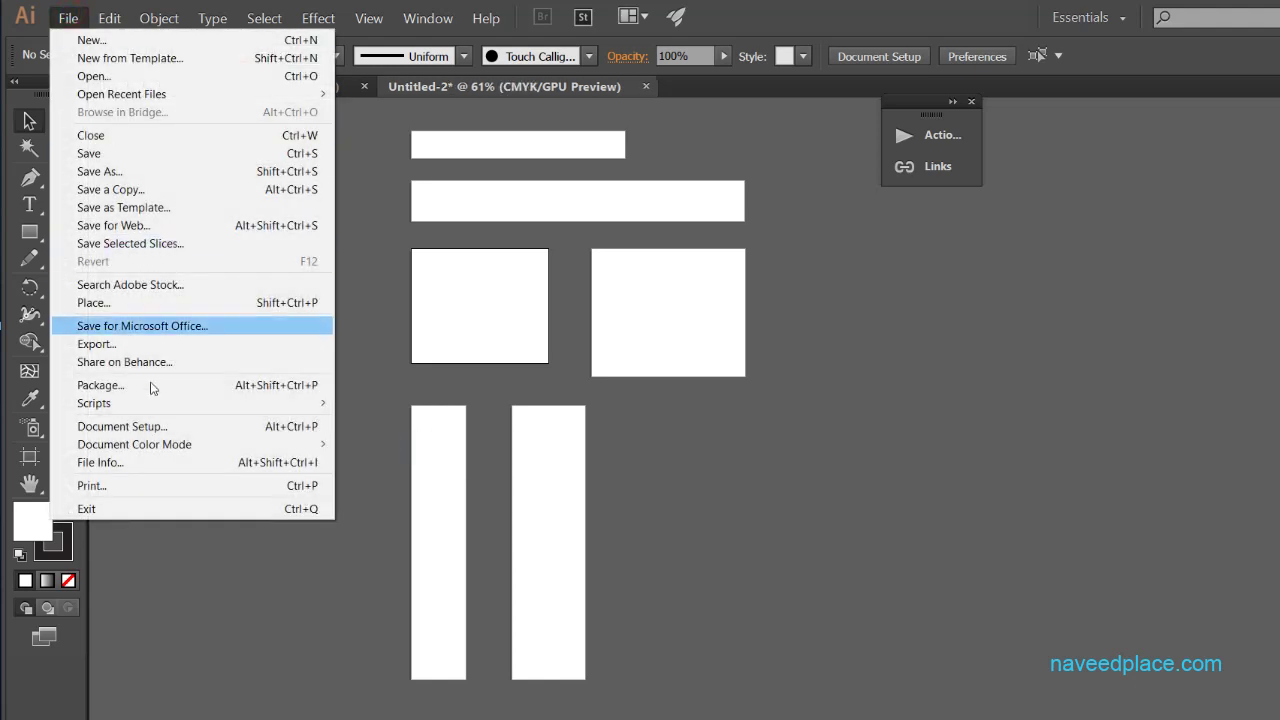
click(152, 465)
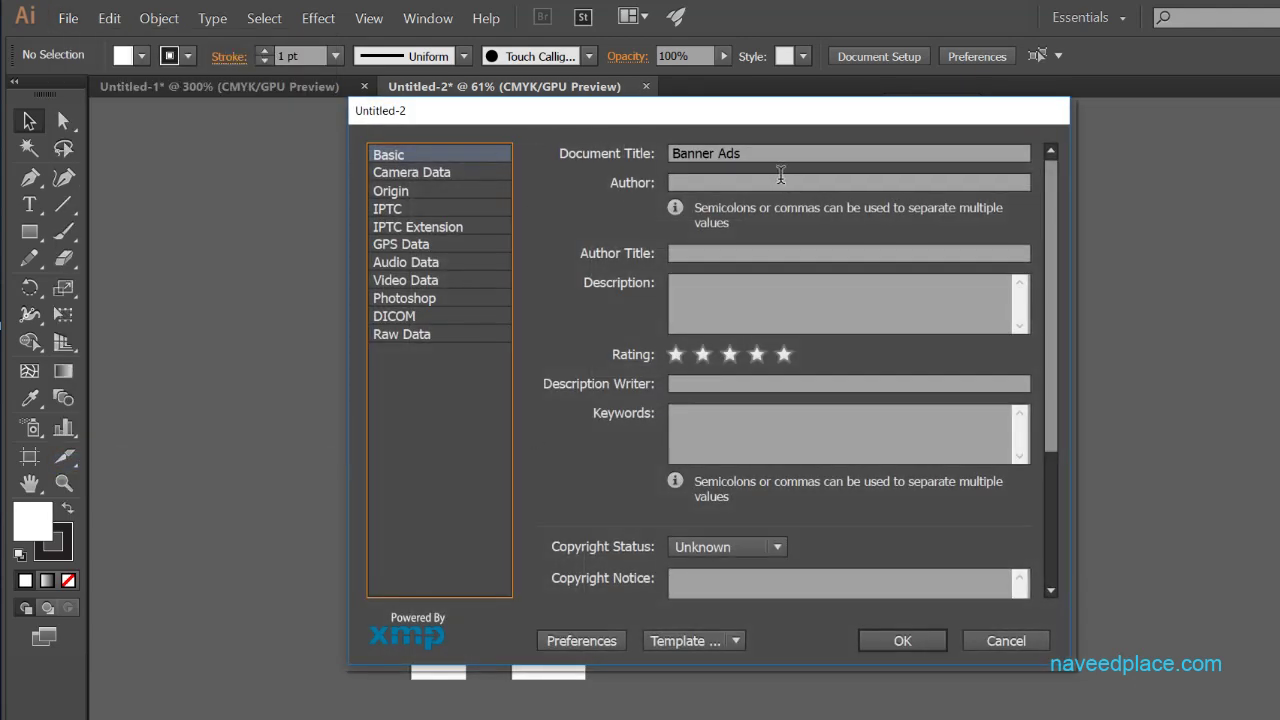
click(722, 182)
click(707, 250)
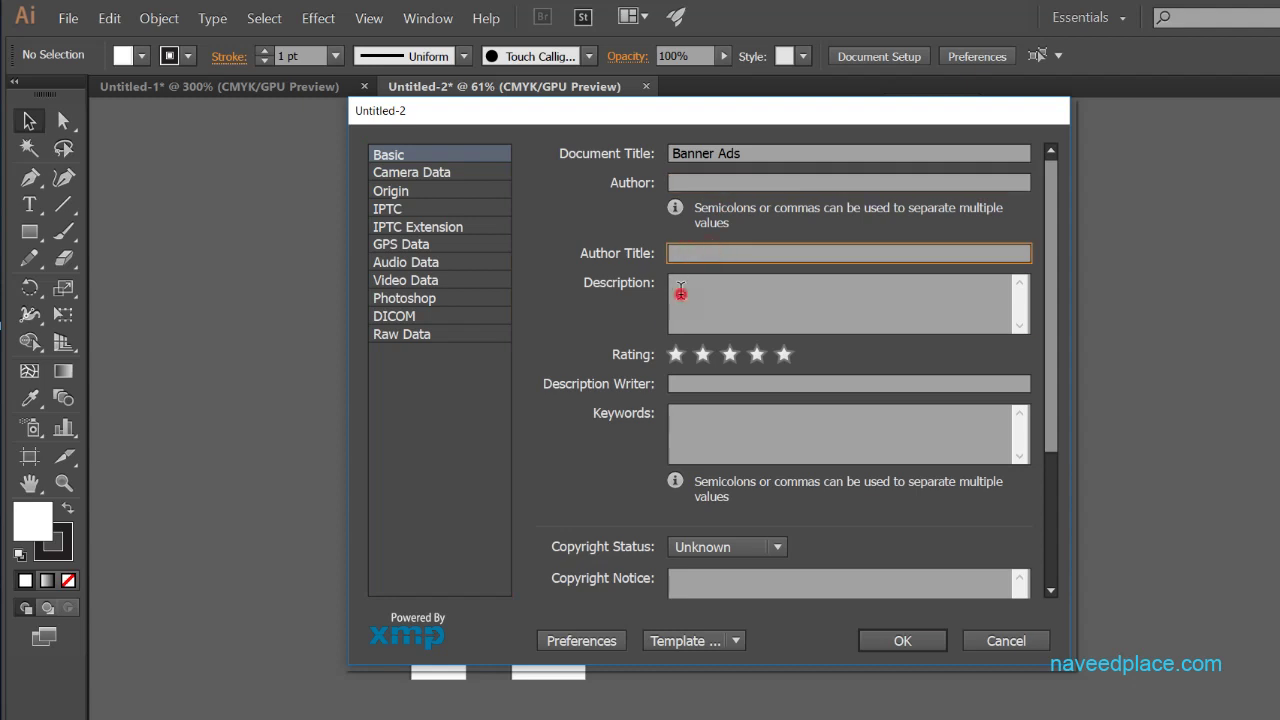
click(681, 290)
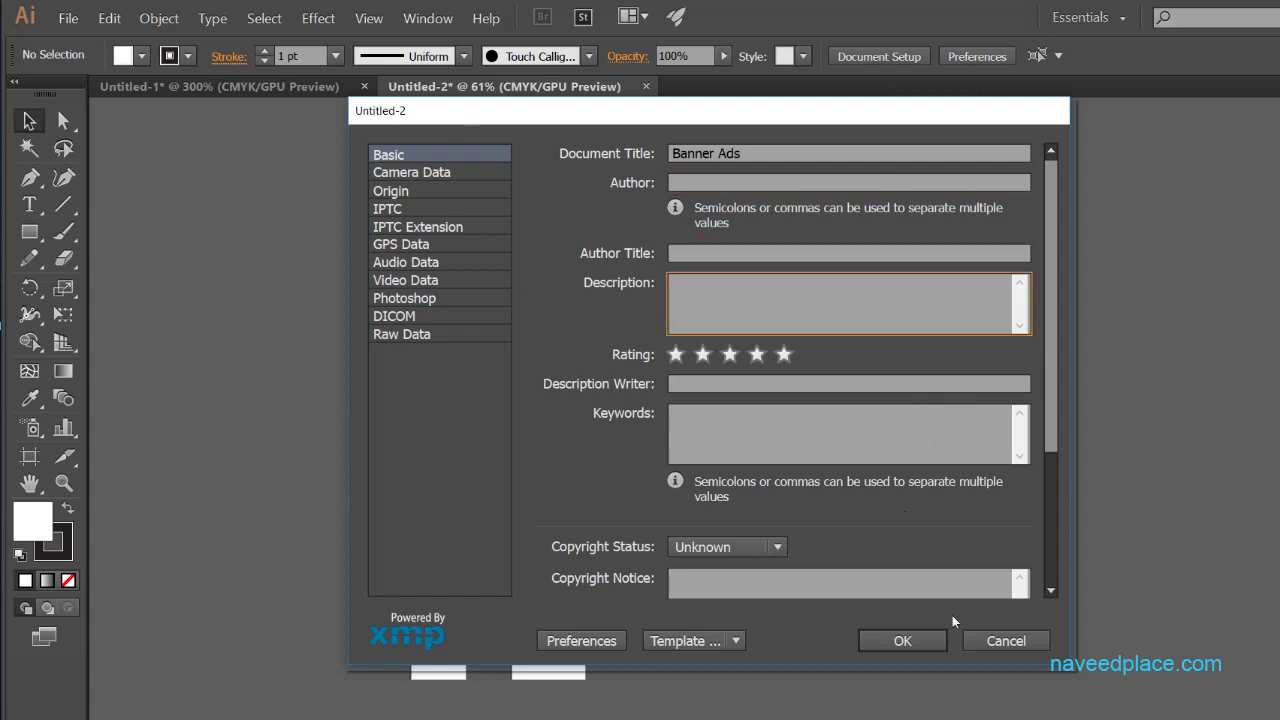
click(1035, 640)
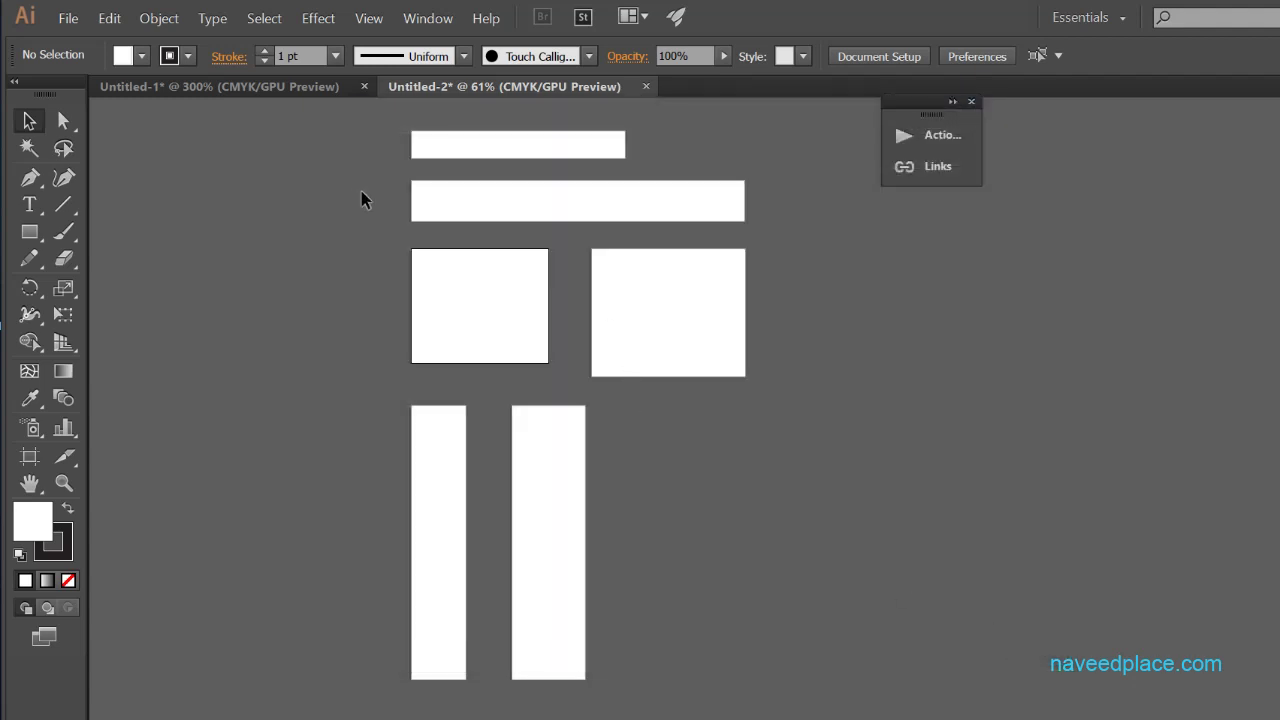
click(72, 18)
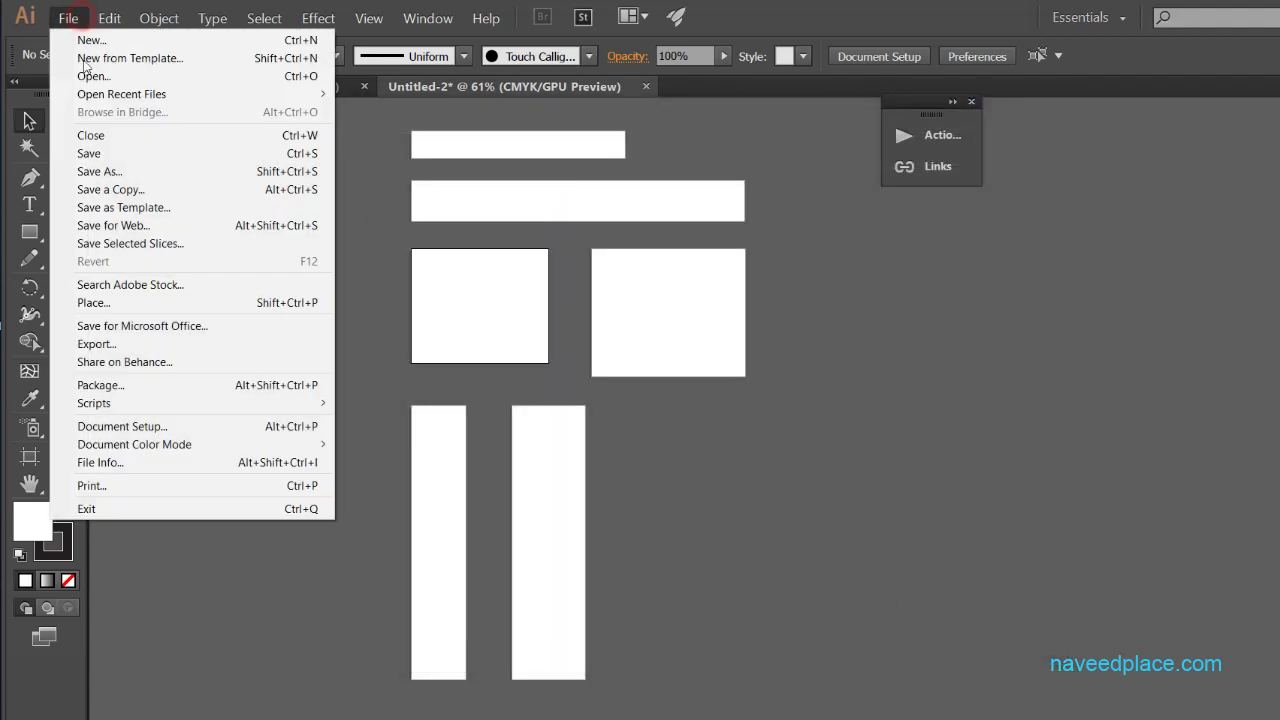
click(120, 486)
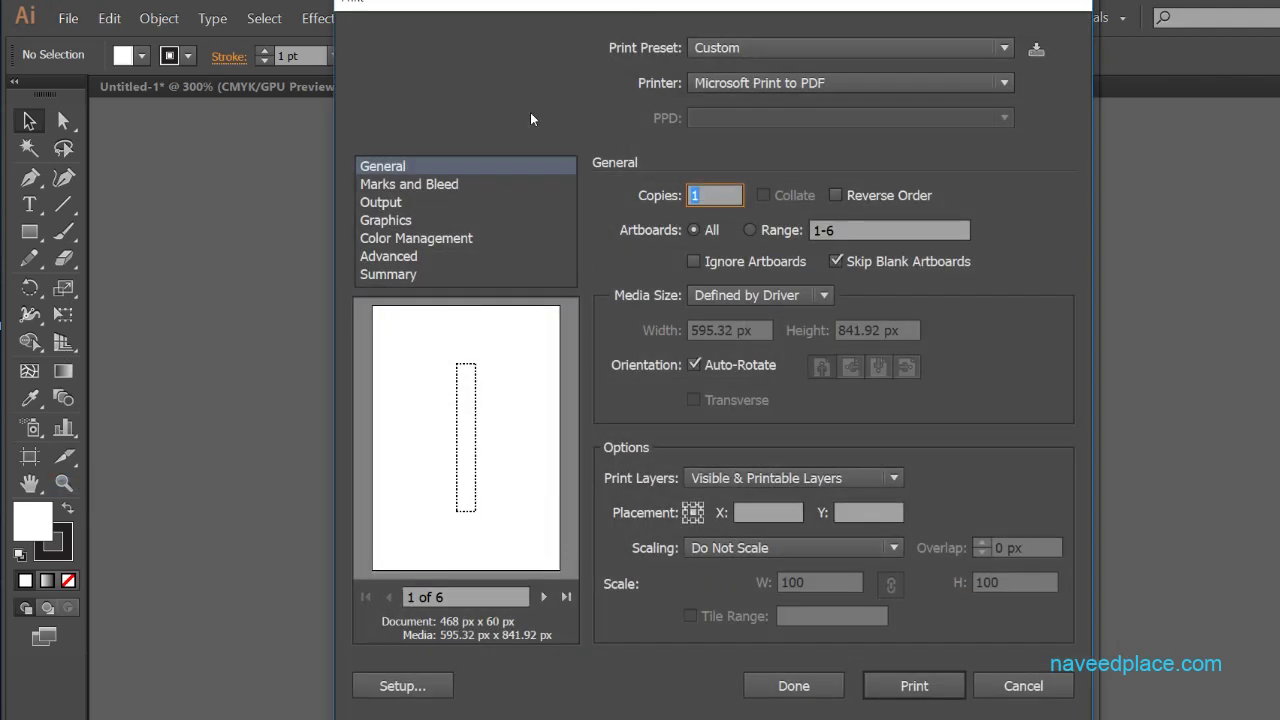
click(1020, 686)
click(68, 18)
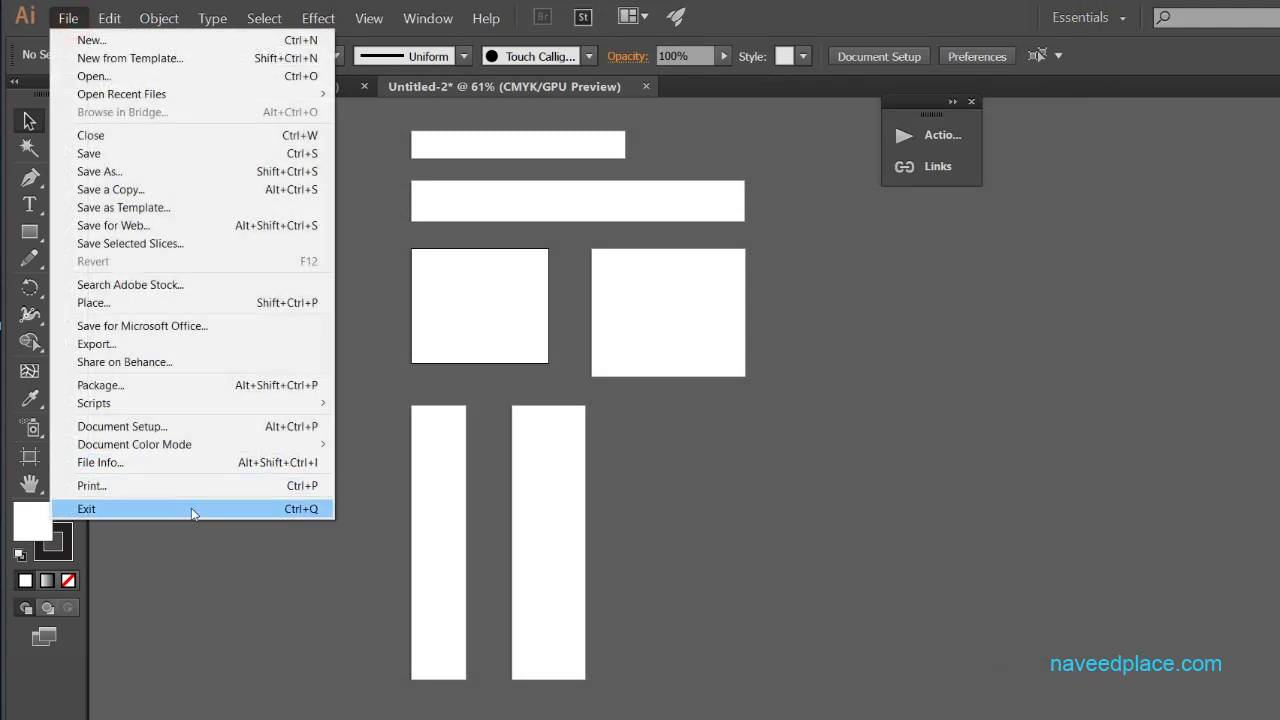
click(656, 494)
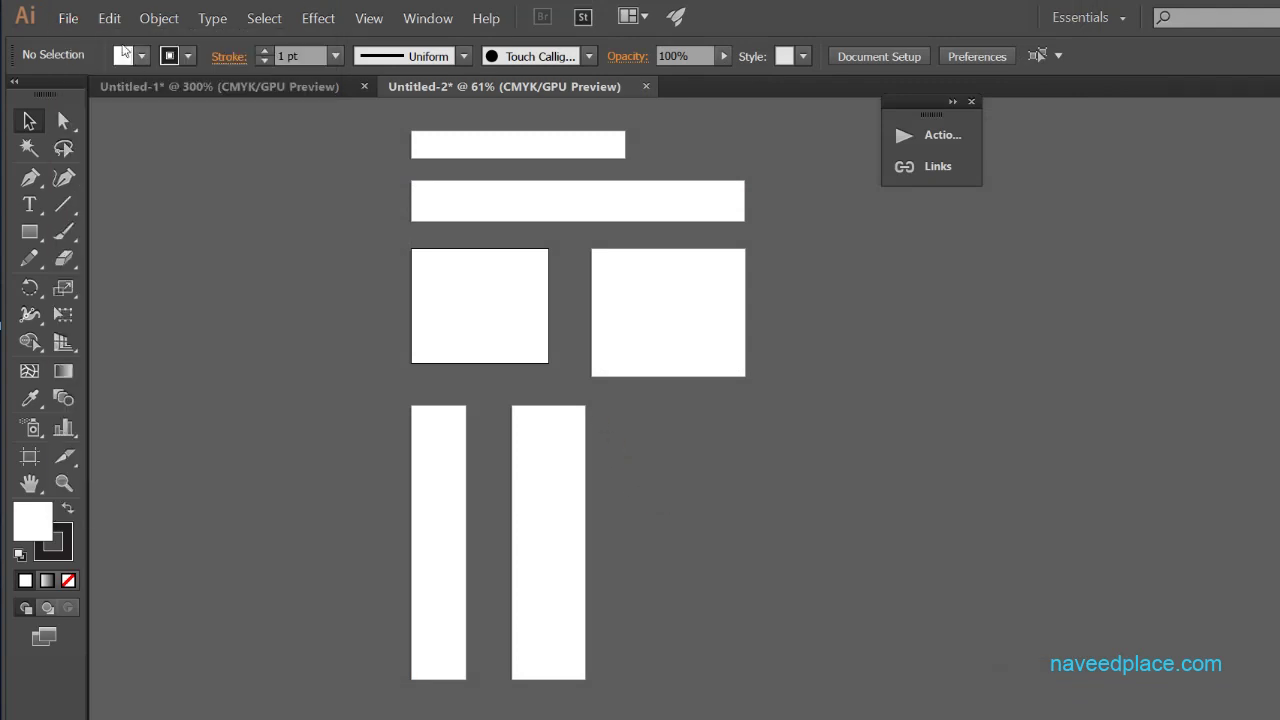